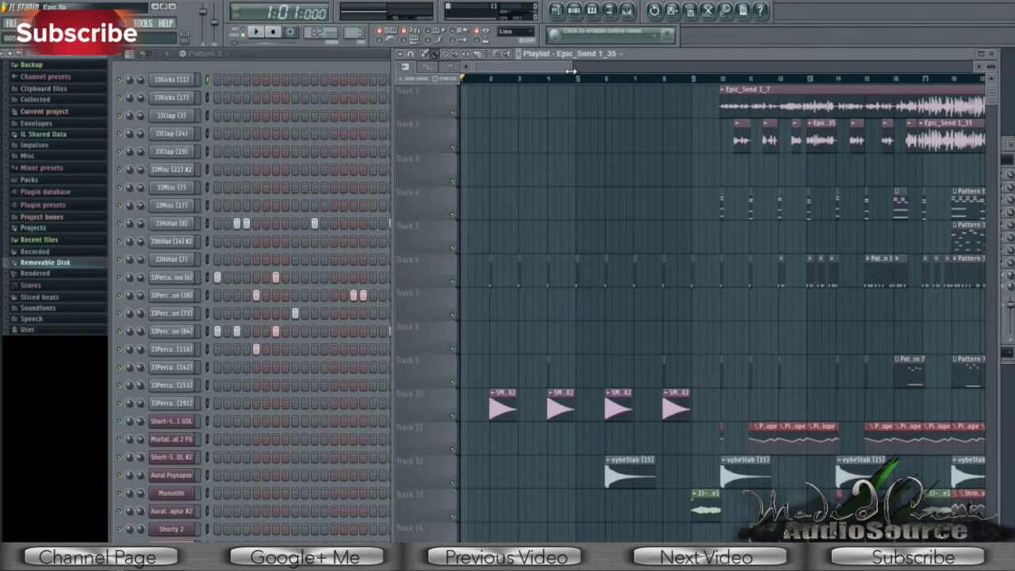
Audition the song in the playlist from around bar 16 and stop playback.
scroll(536, 88, "right", 10)
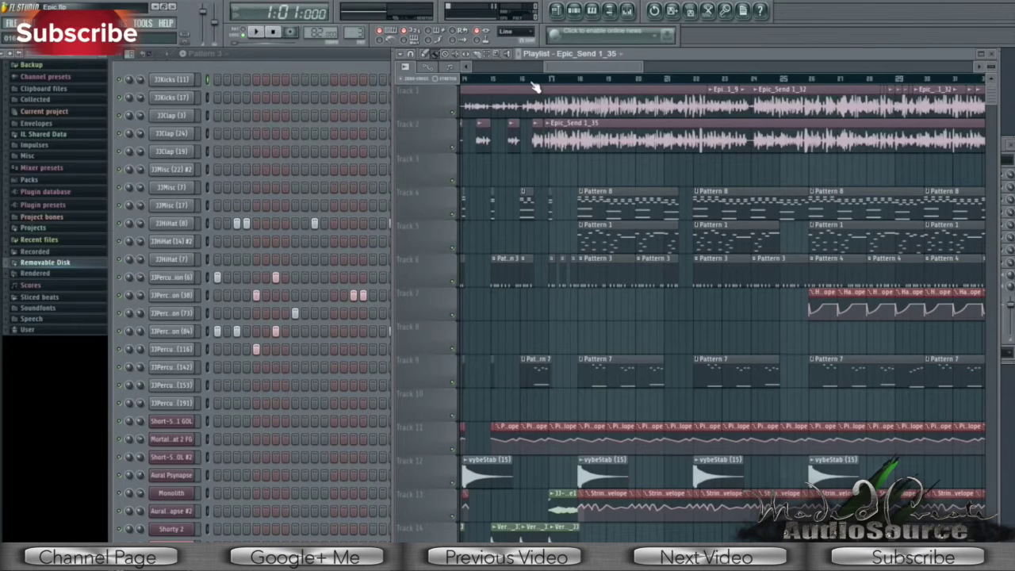
left_click(537, 78)
key("space")
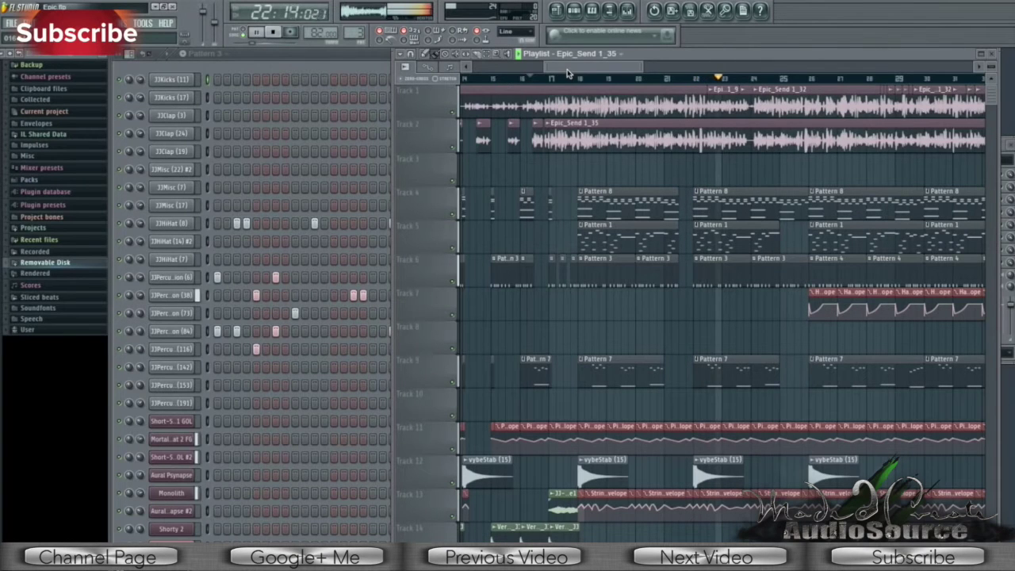
left_click(278, 37)
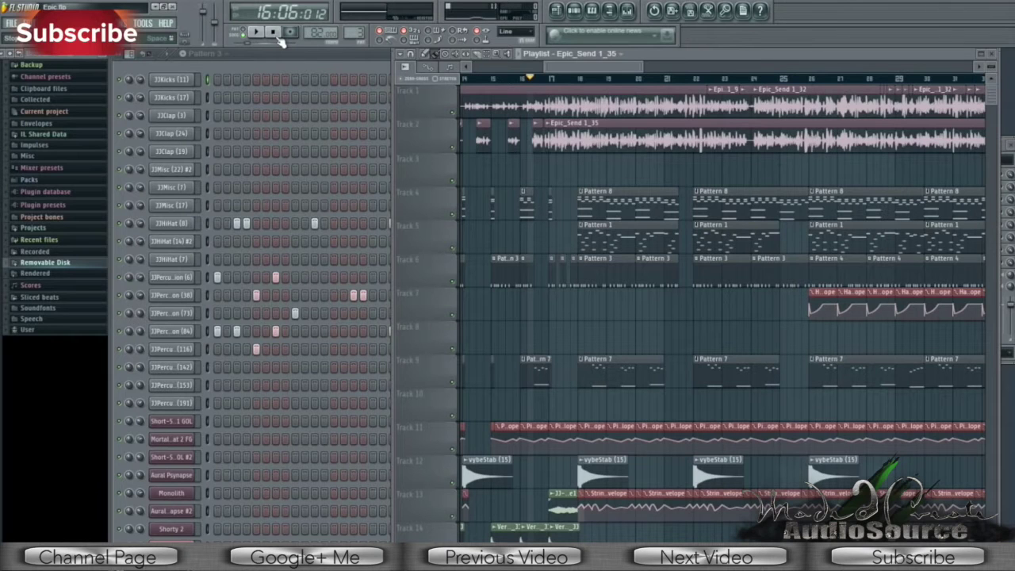
Open both Fruity Parametric EQ 2 effects on the Main Rap Vocals mixer track and arrange their windows one above the other.
key("F9")
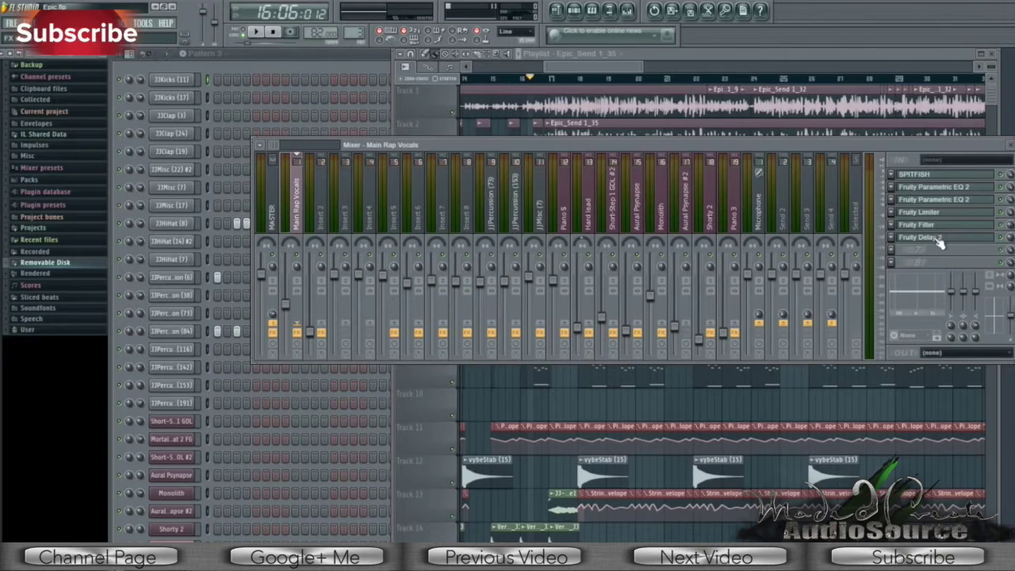
left_click(936, 191)
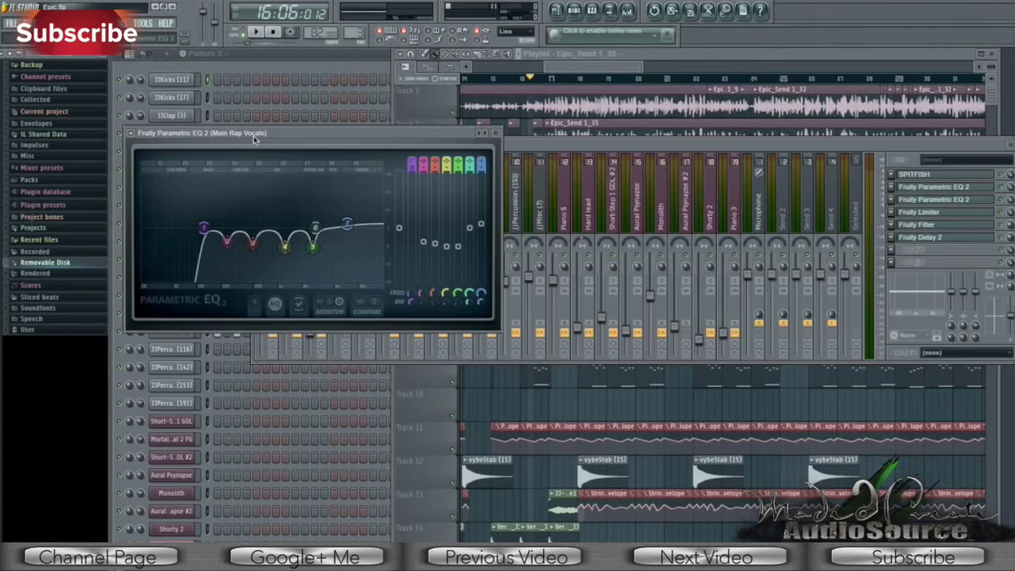
left_click_drag(253, 136, 513, 135)
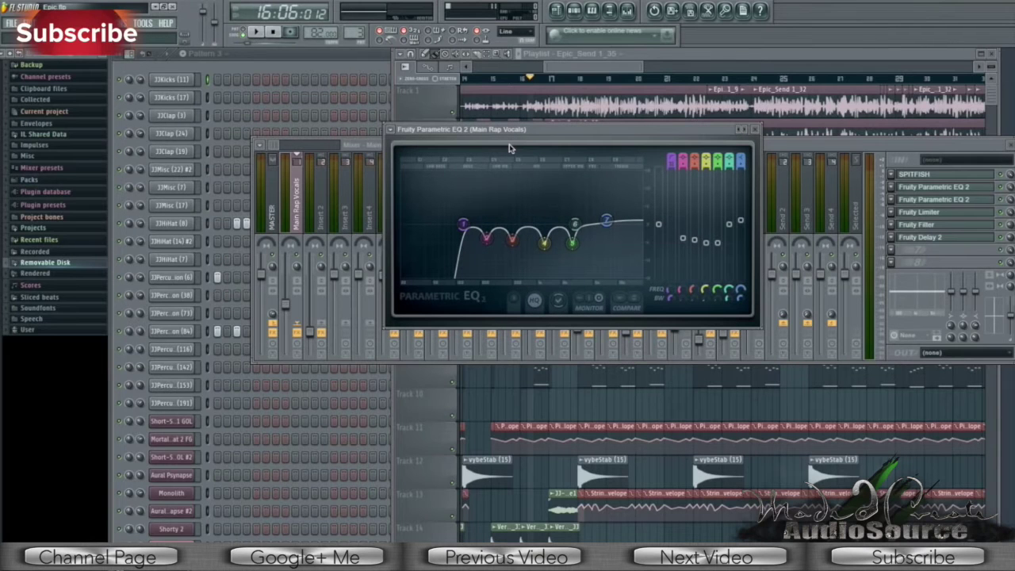
left_click(924, 200)
left_click_drag(592, 127, 578, 49)
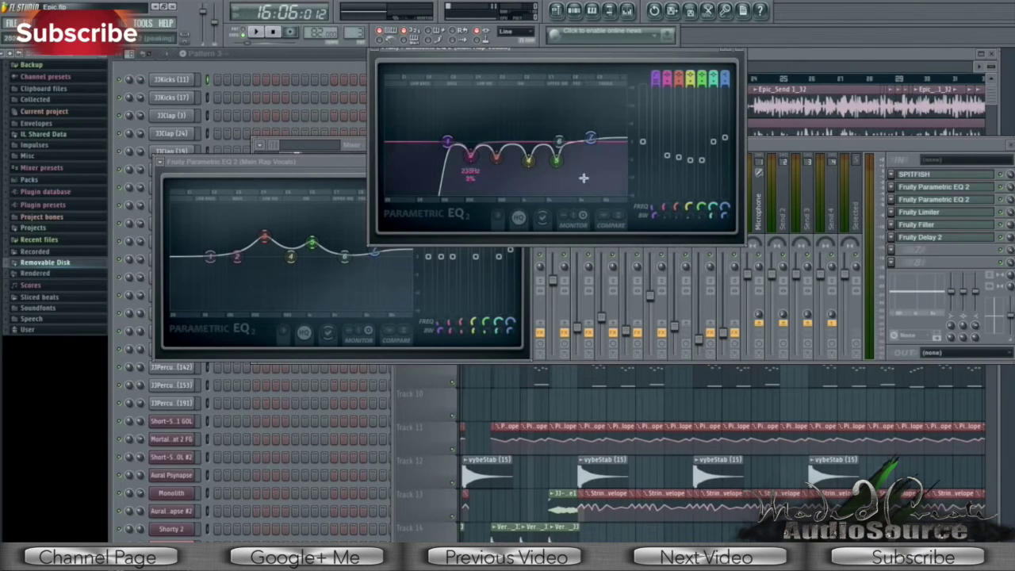
left_click_drag(314, 162, 533, 254)
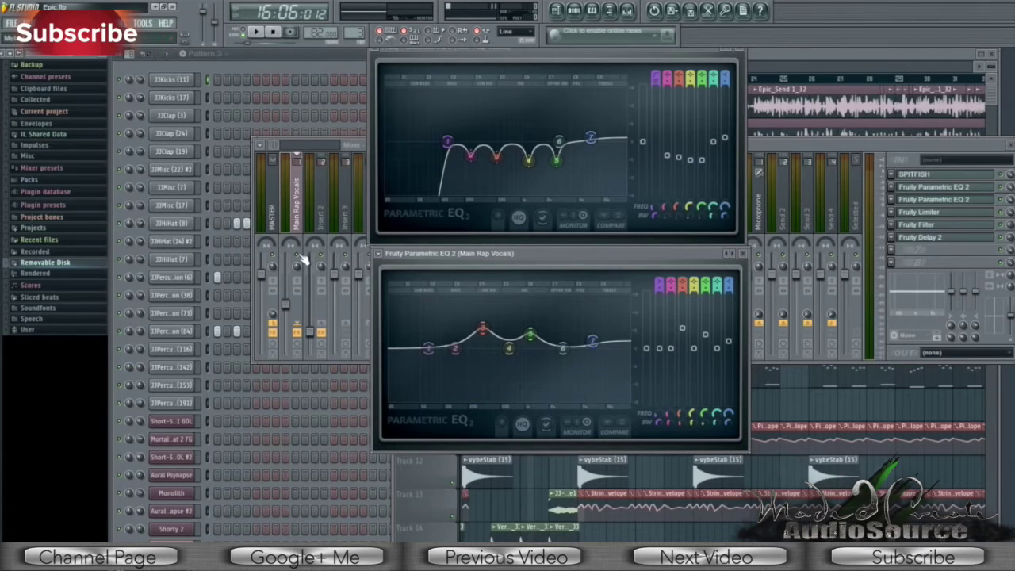
Load the Default preset in the upper Parametric EQ 2 and briefly play the vocals to view their spectrum.
left_click(380, 58)
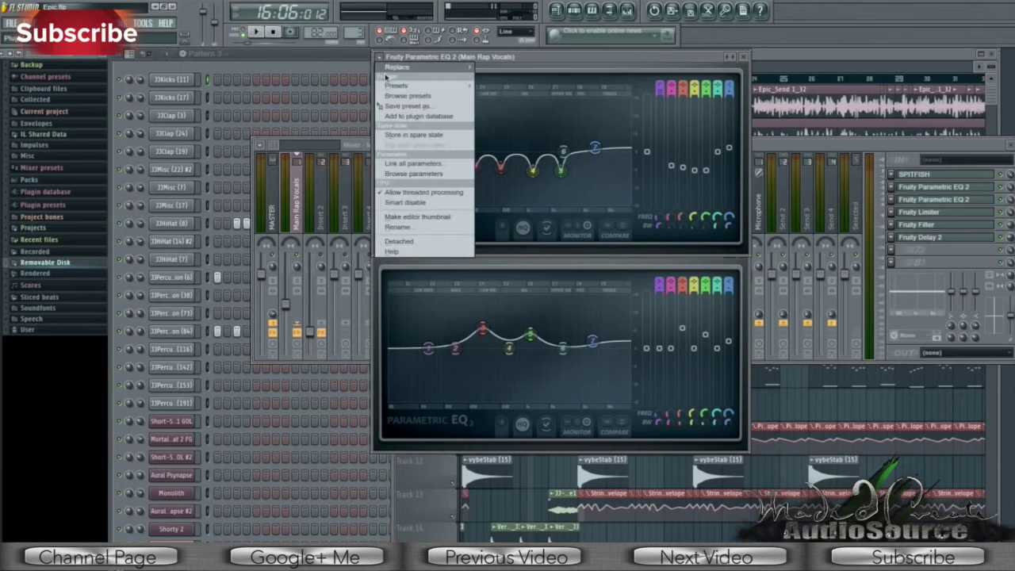
mouse_move(398, 85)
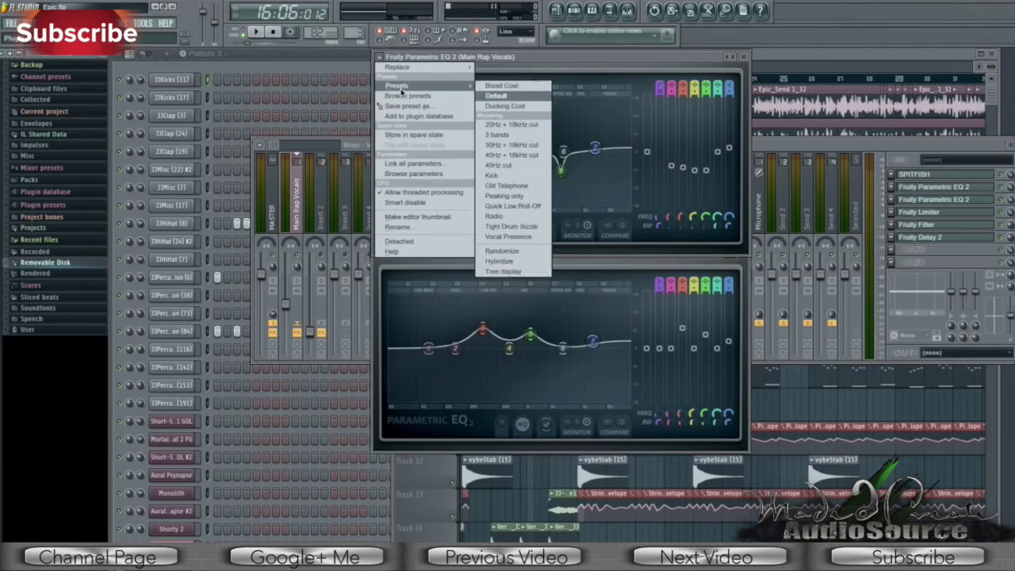
left_click(505, 97)
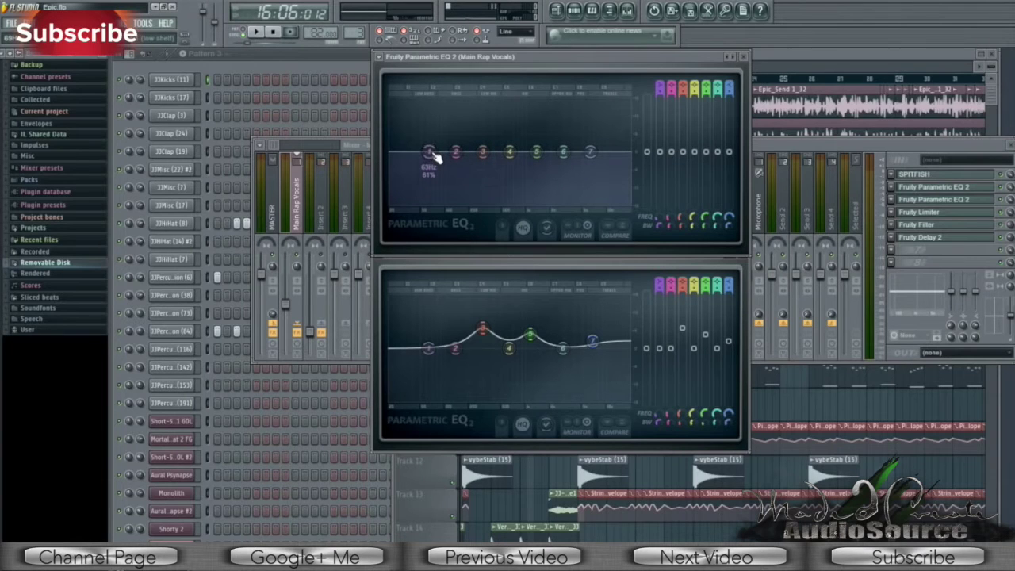
left_click(258, 33)
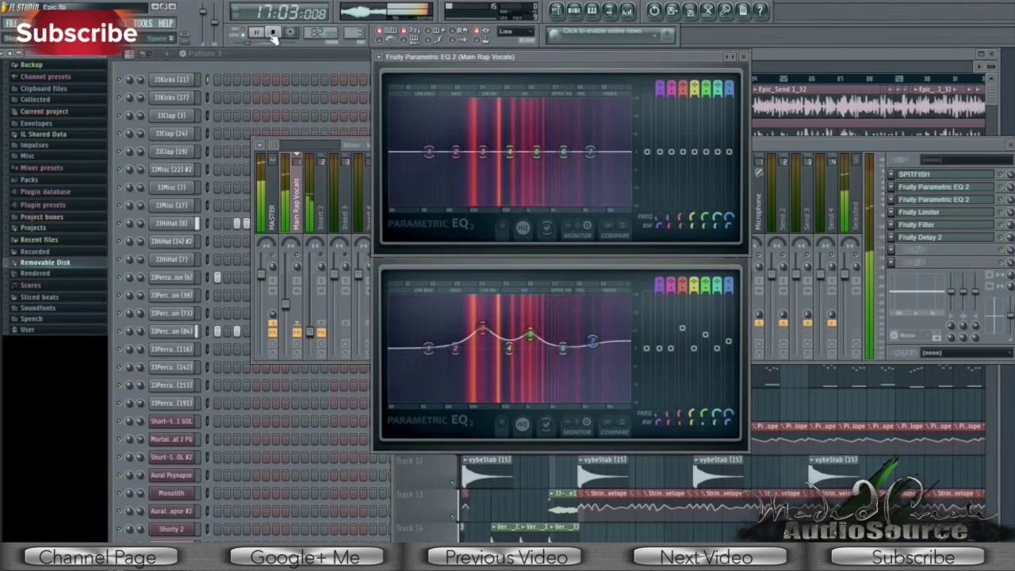
key("space")
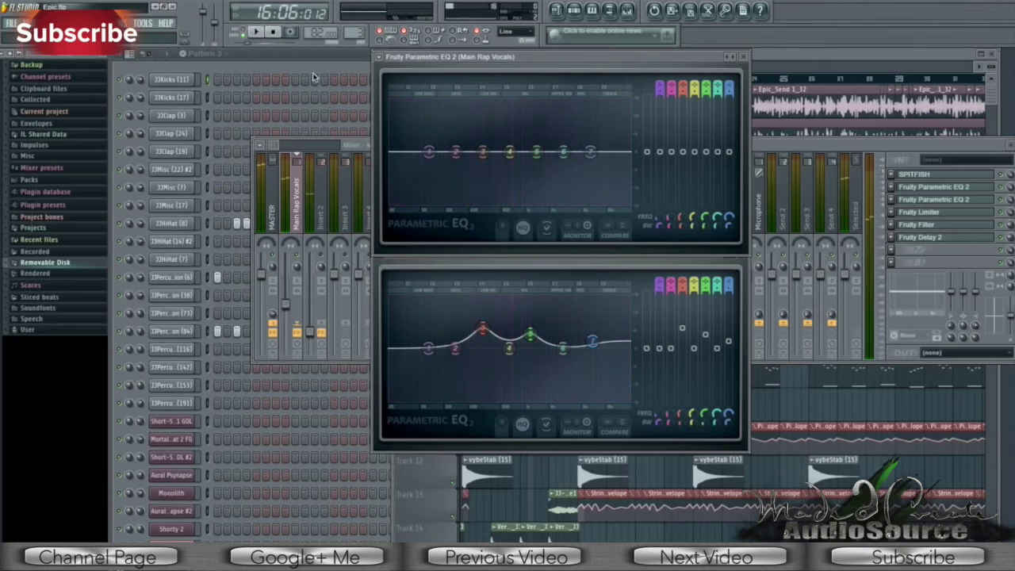
Change the filter order of band 1 in the upper EQ and set its type to High pass.
right_click(429, 153)
mouse_move(450, 191)
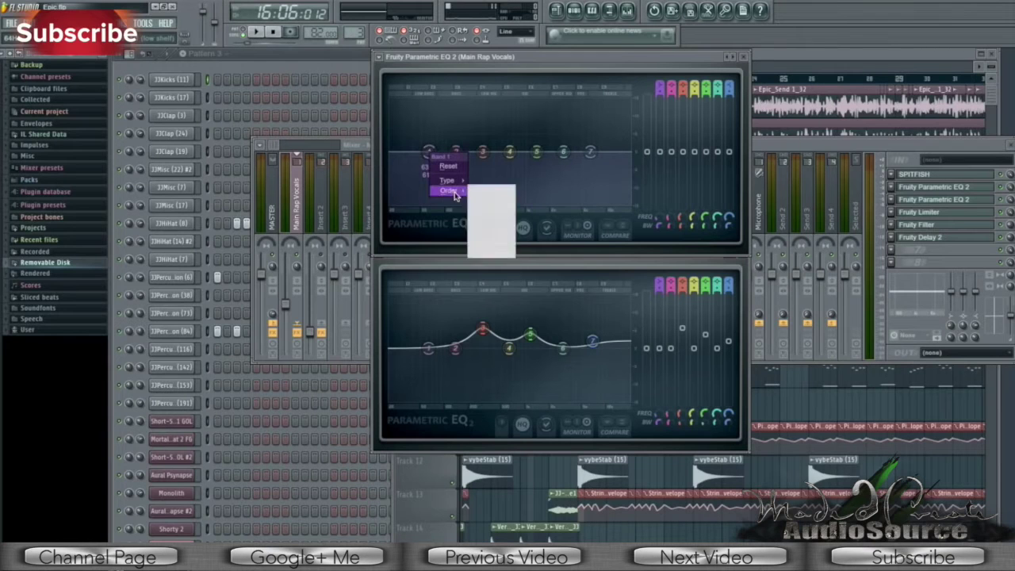
left_click(486, 200)
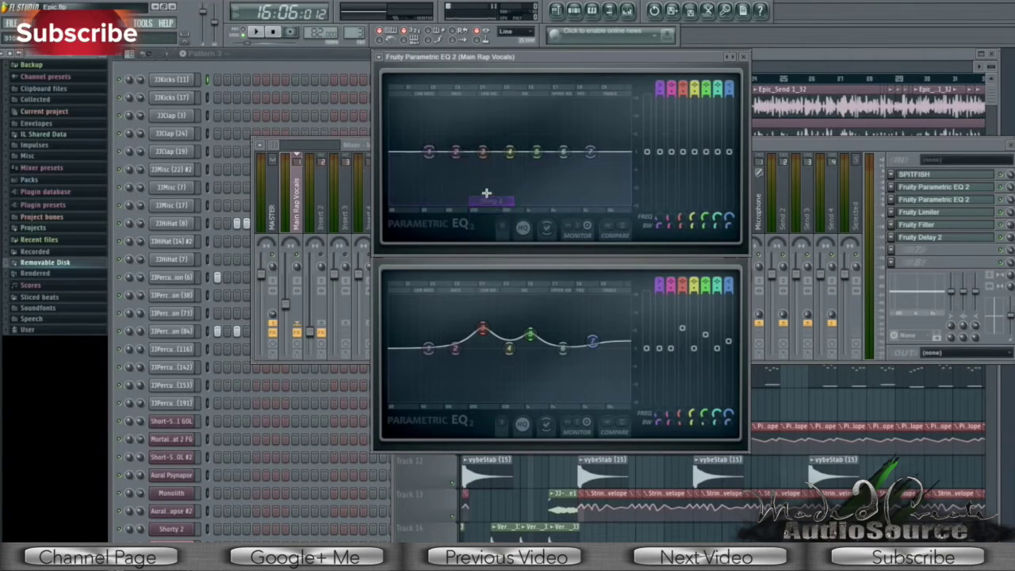
right_click(429, 153)
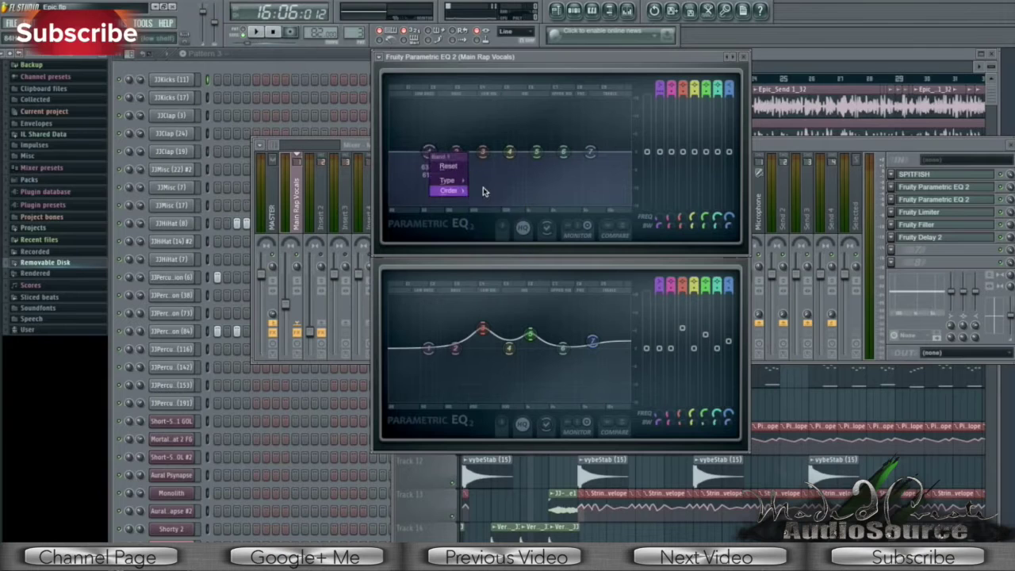
left_click(490, 192)
right_click(429, 153)
mouse_move(451, 184)
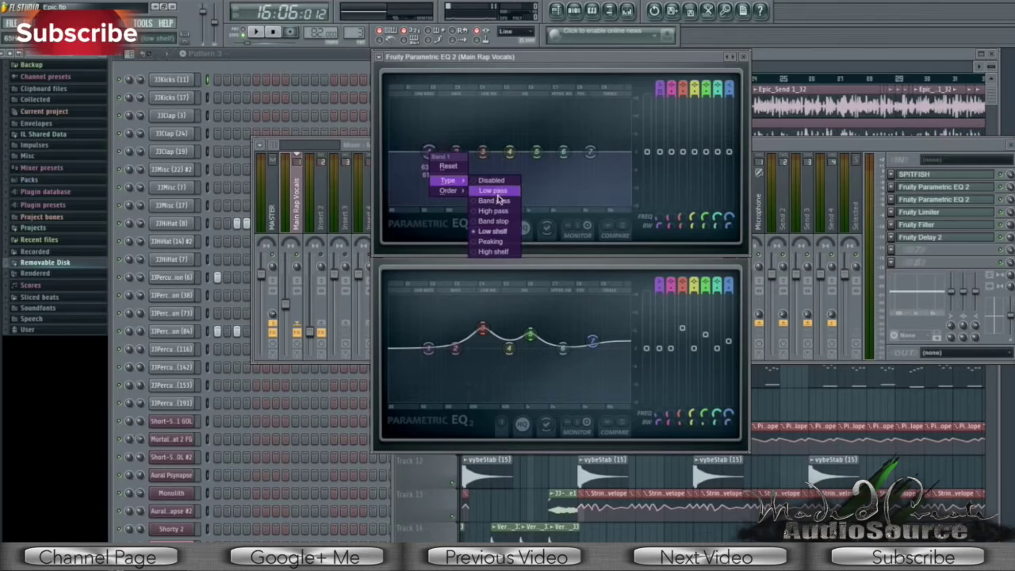
left_click(498, 212)
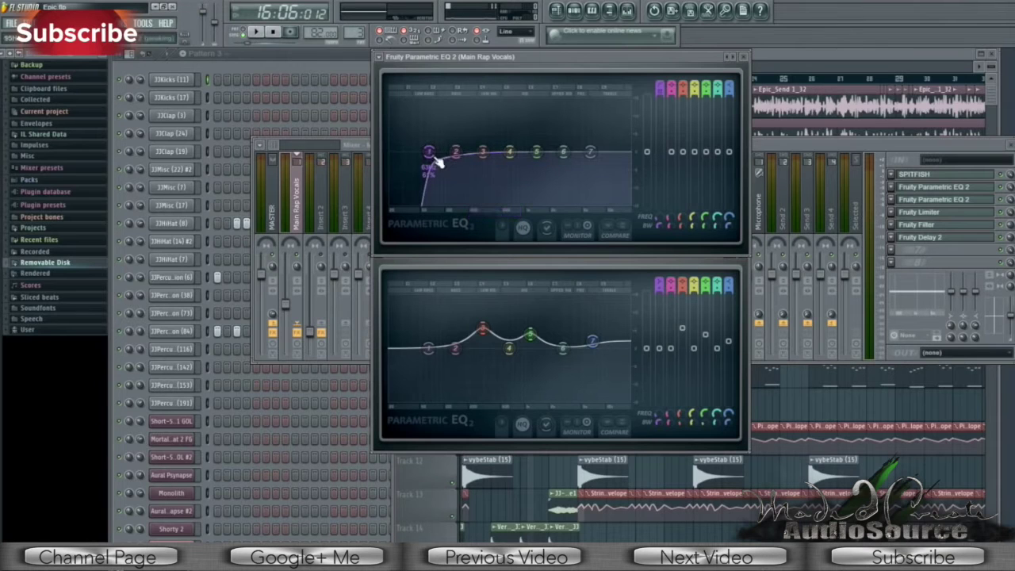
Raise the band 1 high-pass cutoff to about 174 Hz while listening to the vocals, and stop playback.
left_click_drag(432, 156, 445, 152)
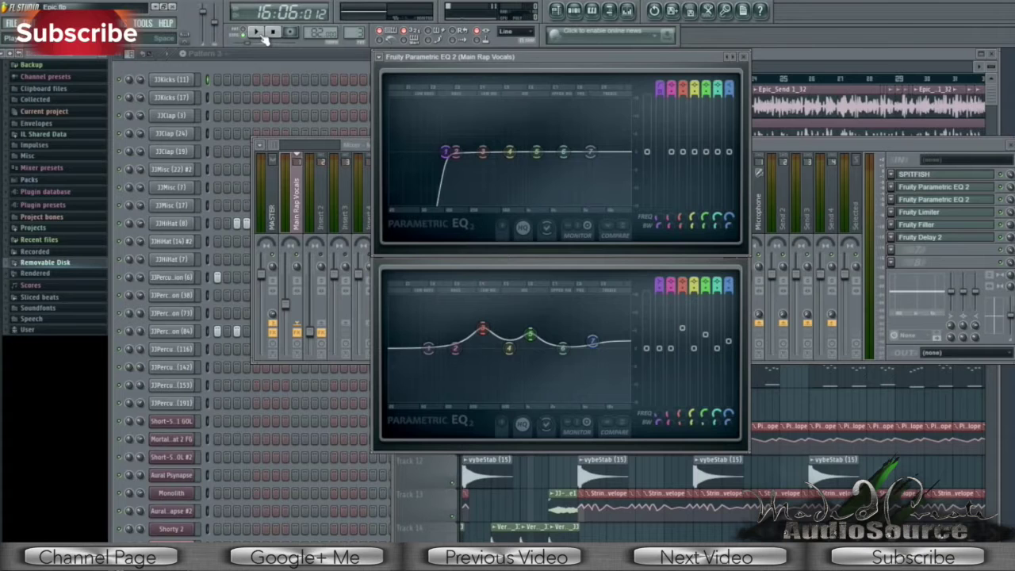
left_click(255, 31)
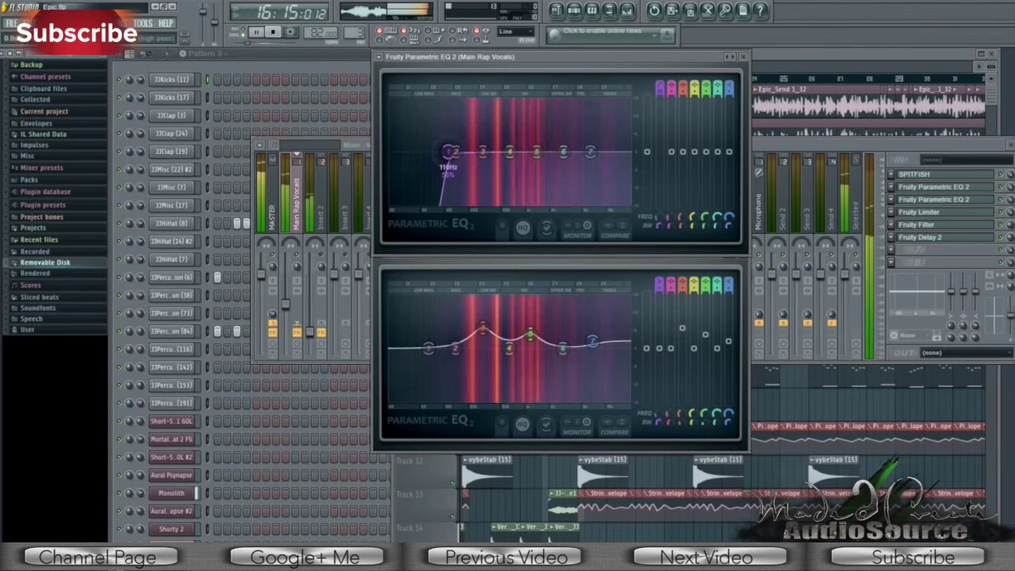
left_click_drag(449, 151, 464, 151)
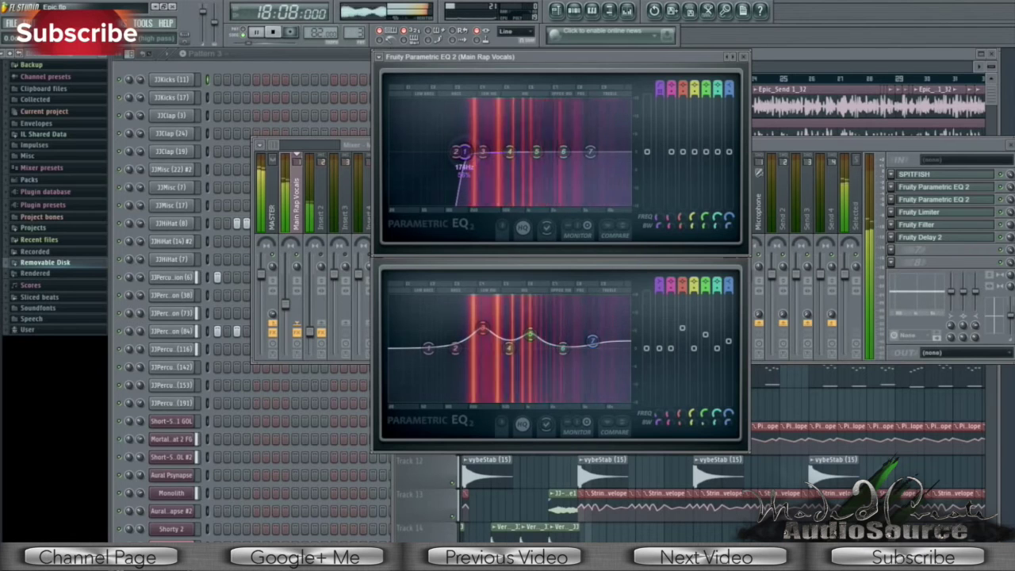
left_click(274, 32)
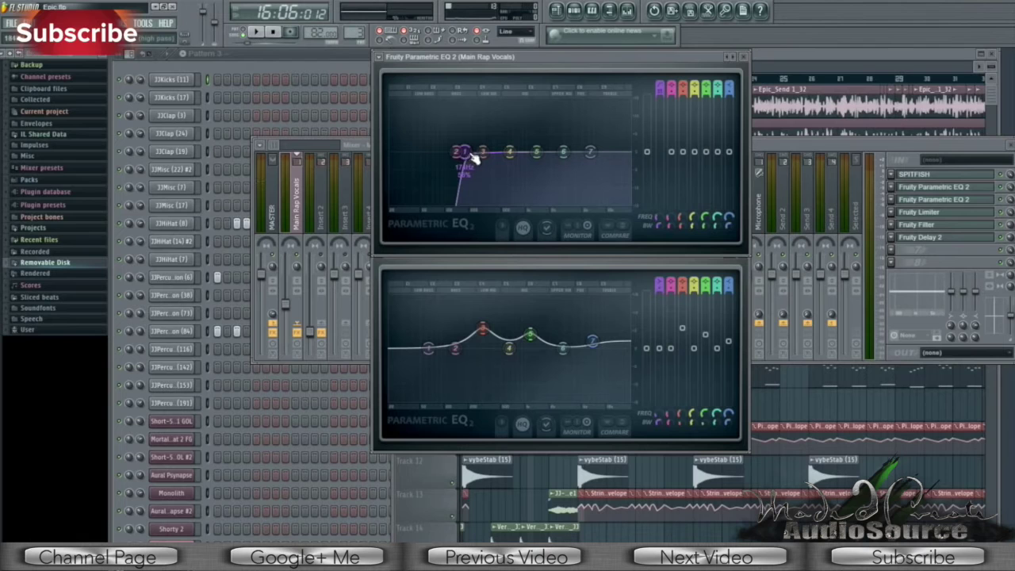
Boost band 2 of the upper EQ to its maximum and sweep its frequency during playback to find harsh vocal tones.
left_click_drag(473, 156, 518, 102)
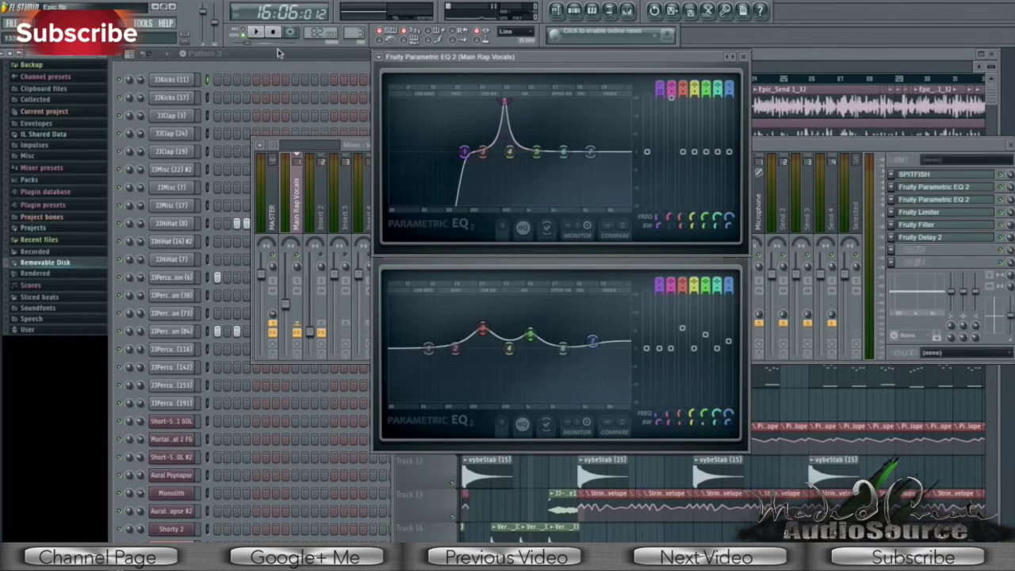
left_click(257, 33)
mouse_move(511, 103)
left_mouse_down()
mouse_move(544, 103)
mouse_move(471, 103)
mouse_move(501, 101)
left_mouse_up()
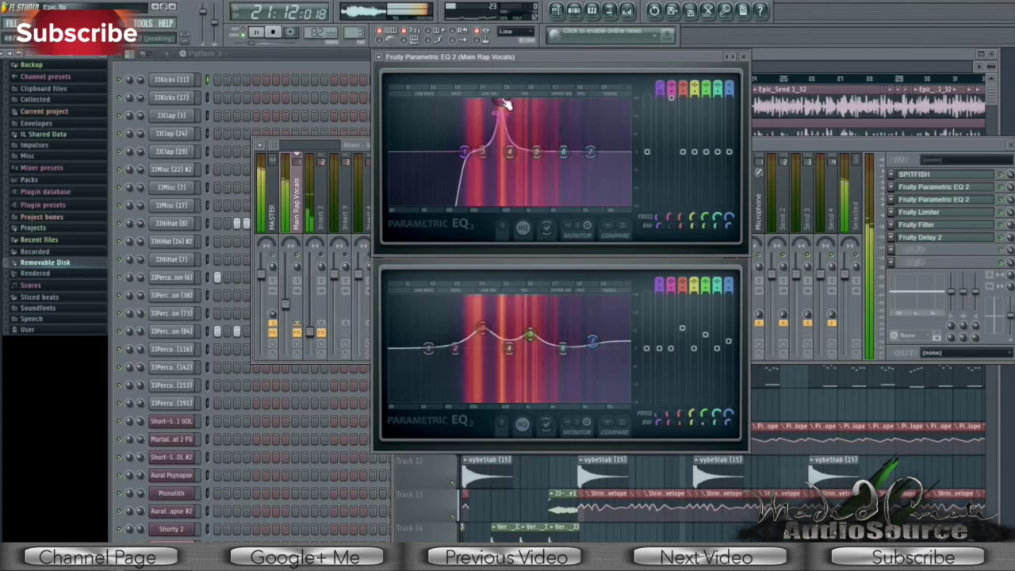
left_click(275, 33)
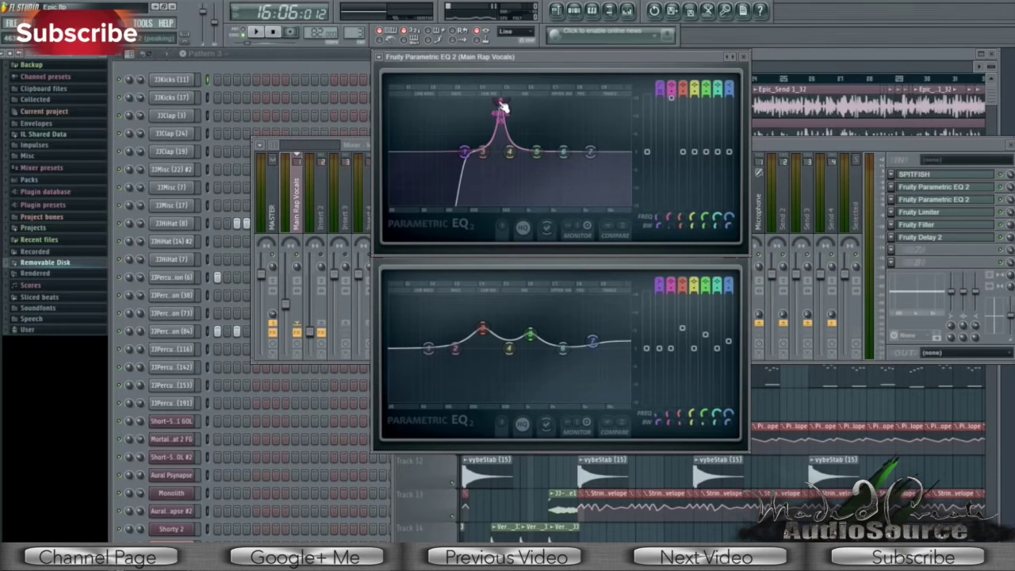
Turn the band 2 boost into a cut and add a narrow band 5 cut at about 1833 Hz with 6% bandwidth.
left_click_drag(501, 103, 496, 174)
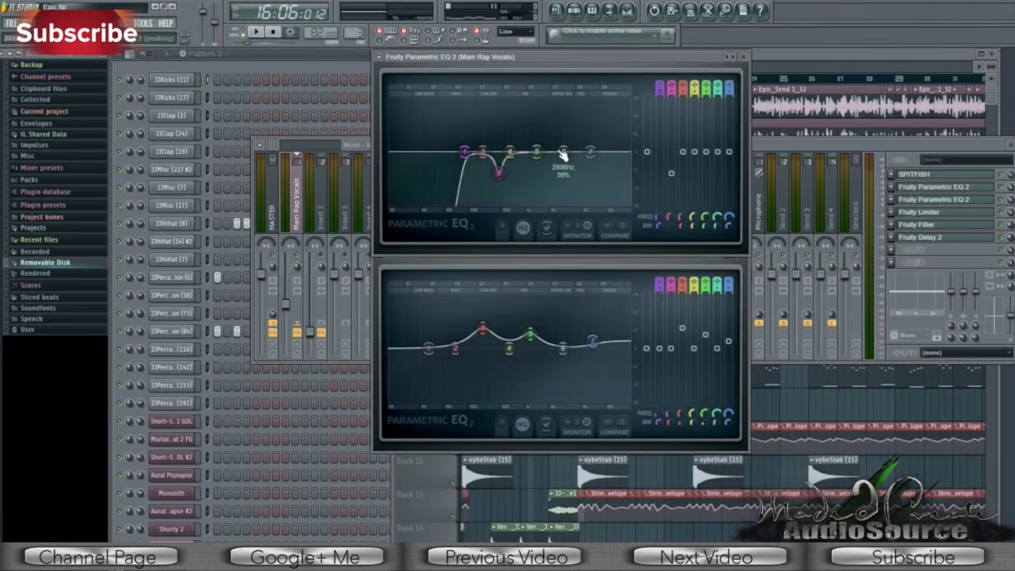
left_click_drag(537, 152, 547, 173)
scroll(553, 112, "down", 5)
scroll(547, 173, "down", 3)
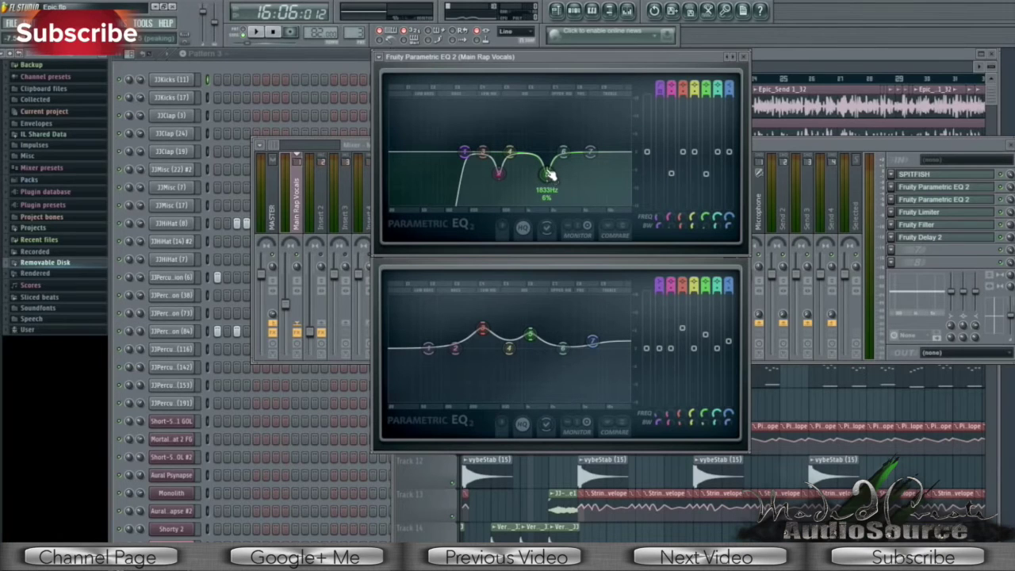
Load the Ducking Cost preset in the upper Parametric EQ 2.
left_click(381, 59)
mouse_move(400, 87)
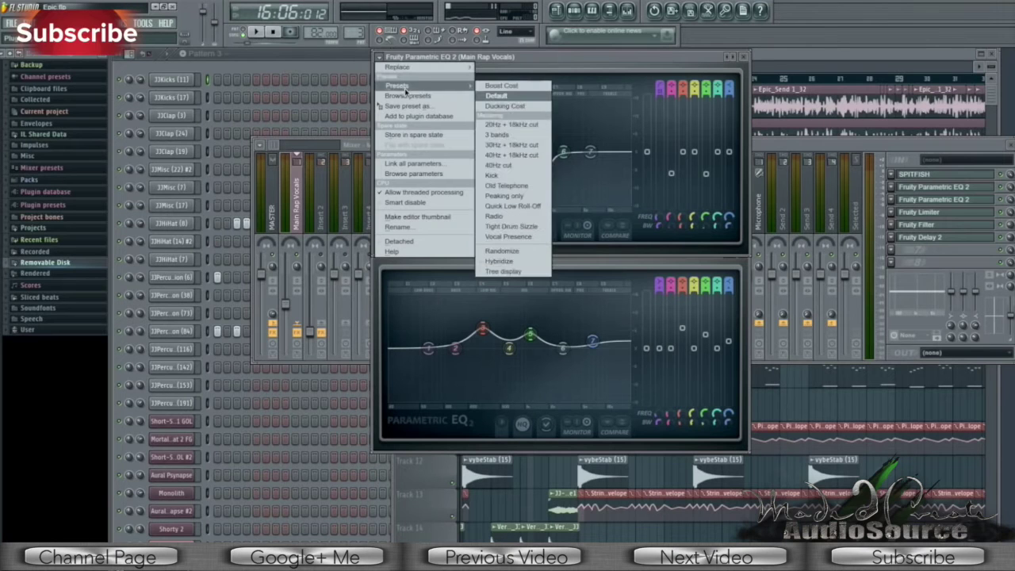
left_click(498, 105)
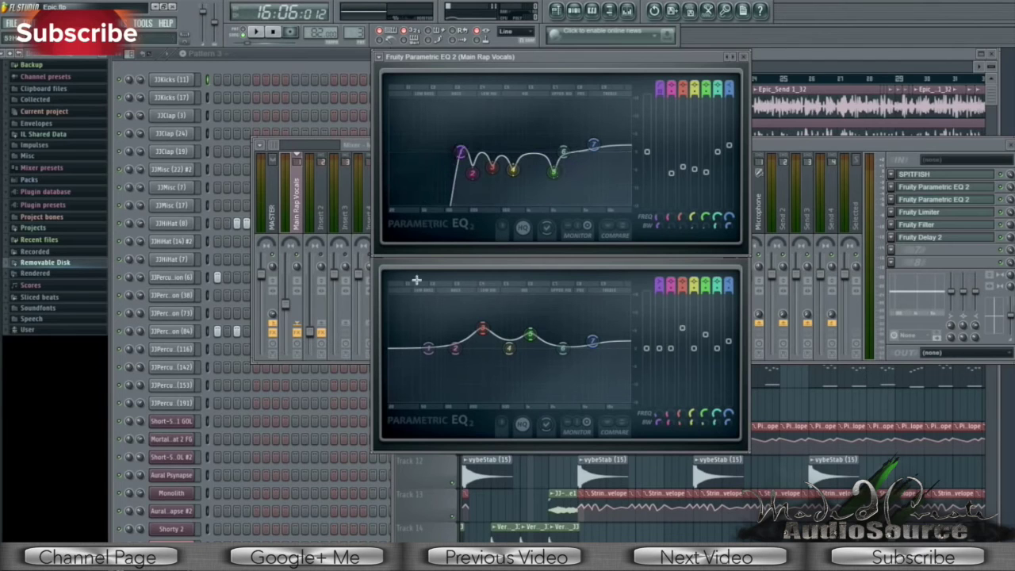
Examine the boosted bands of the second Parametric EQ 2, moving its window up and back below the first EQ's curve.
left_click_drag(438, 260, 439, 101)
mouse_move(492, 175)
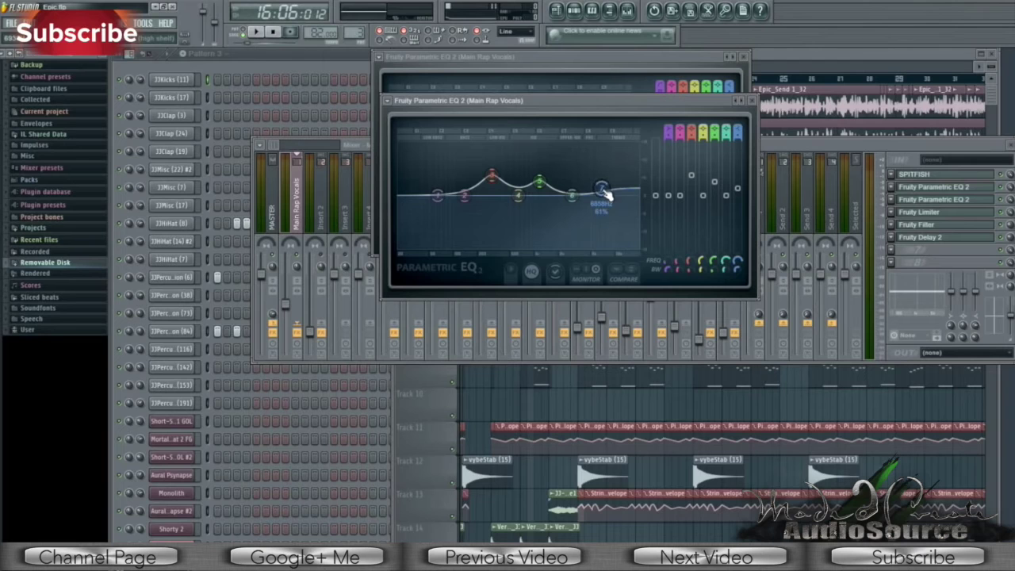
left_click_drag(704, 105, 697, 212)
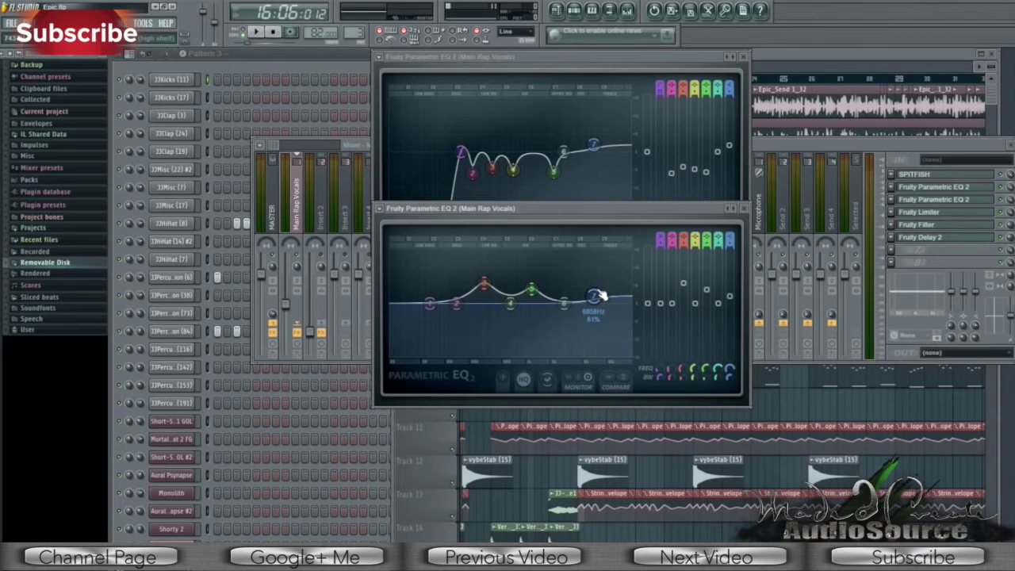
Open the SPITFISH de-esser on the Main Rap Vocals track, place its window above the mixer, and enable its listen mode.
left_click(901, 146)
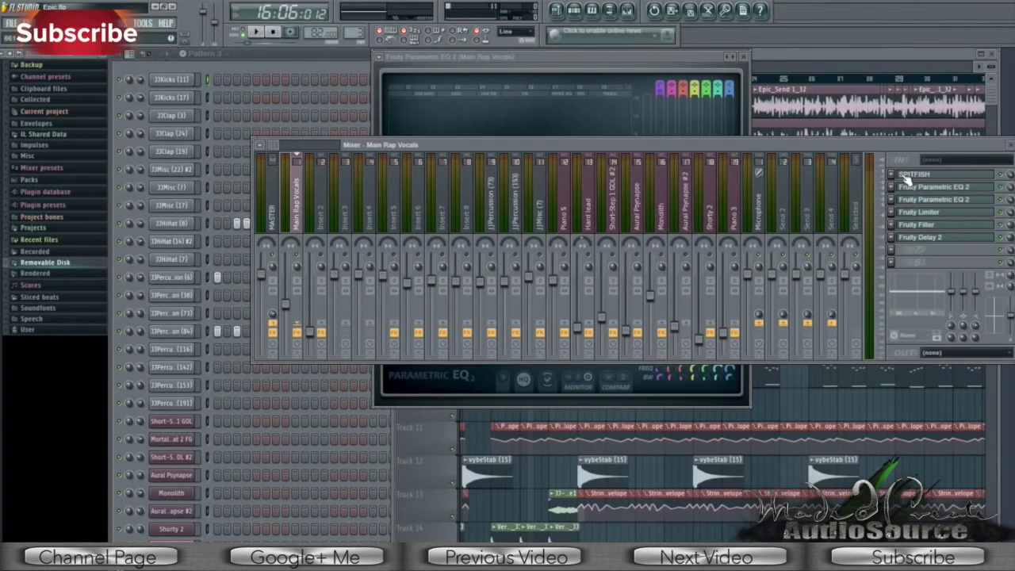
left_click(913, 176)
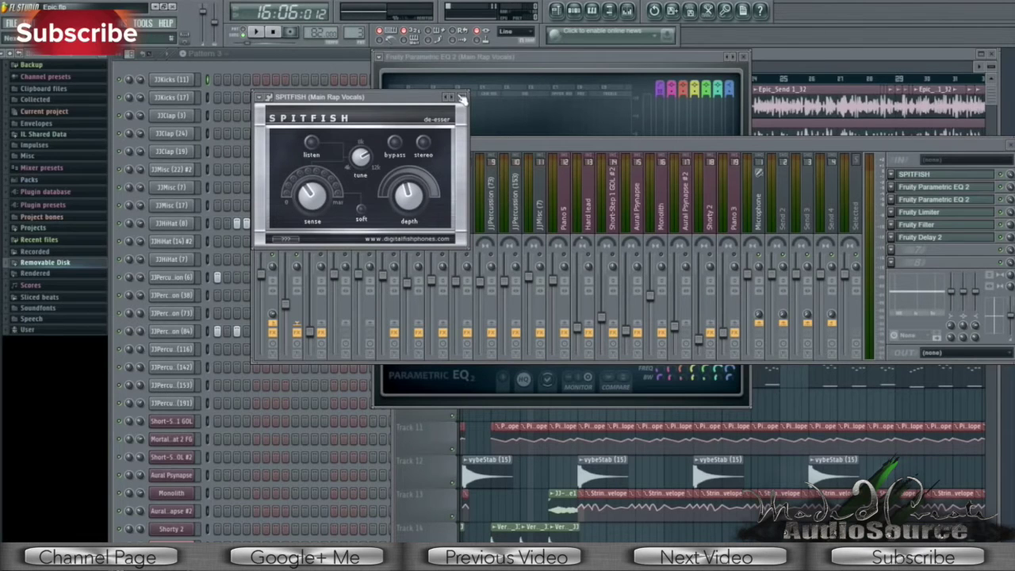
left_click_drag(537, 83, 540, 82)
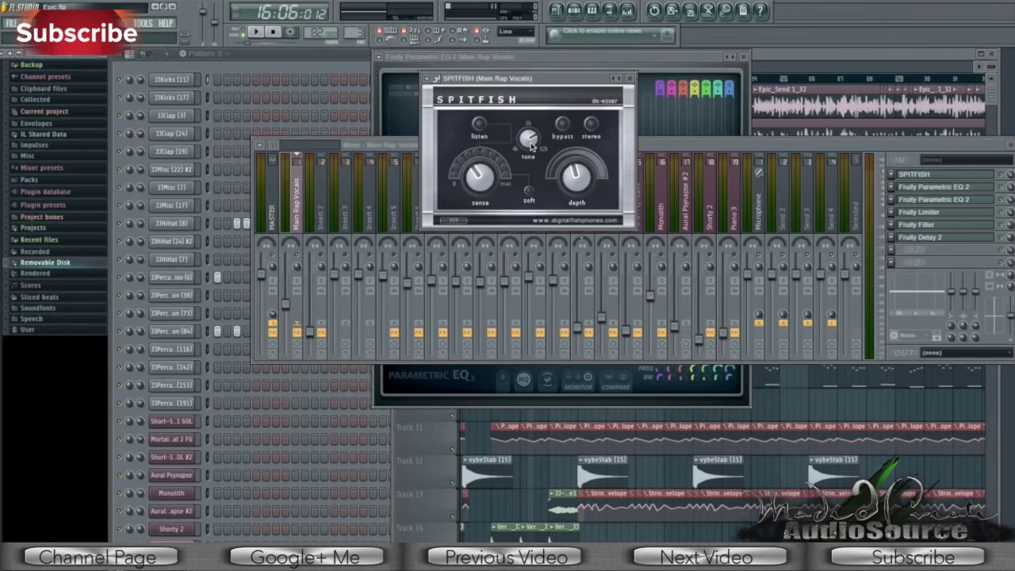
left_click(483, 127)
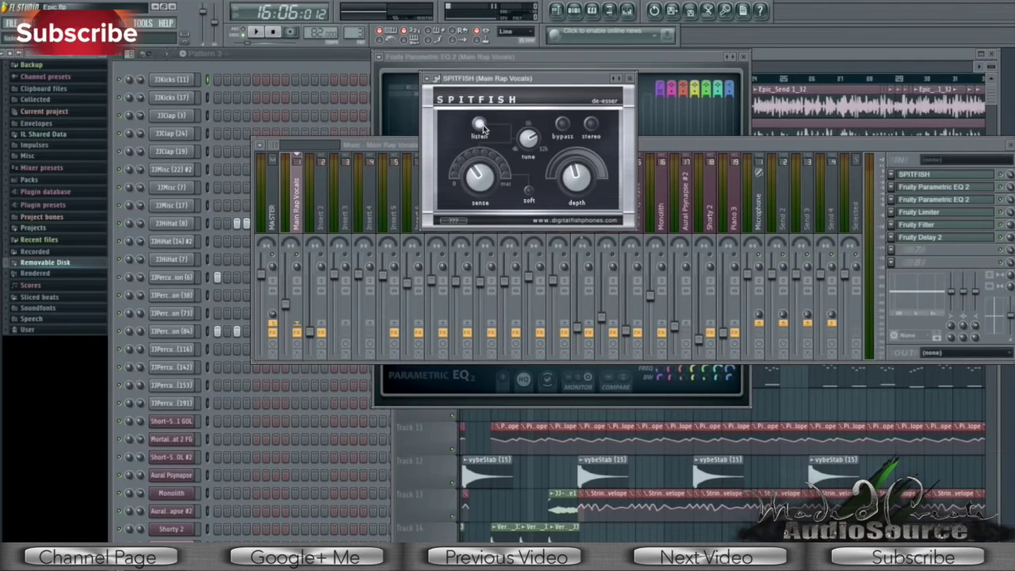
Audition the isolated sibilance in SPITFISH with the sense raised and set back, switch off listen mode, and close the de-esser.
left_click(257, 32)
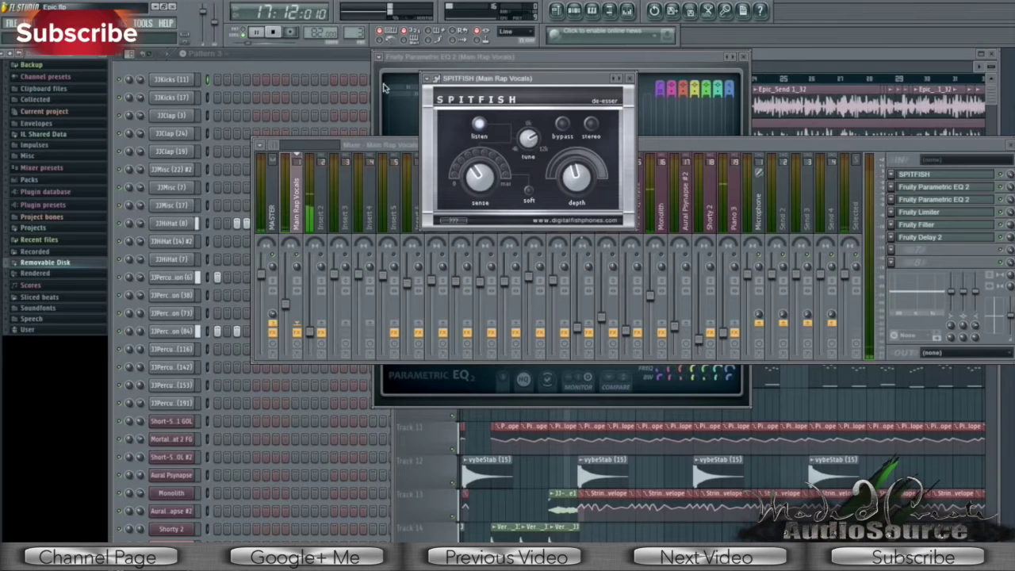
left_click(274, 35)
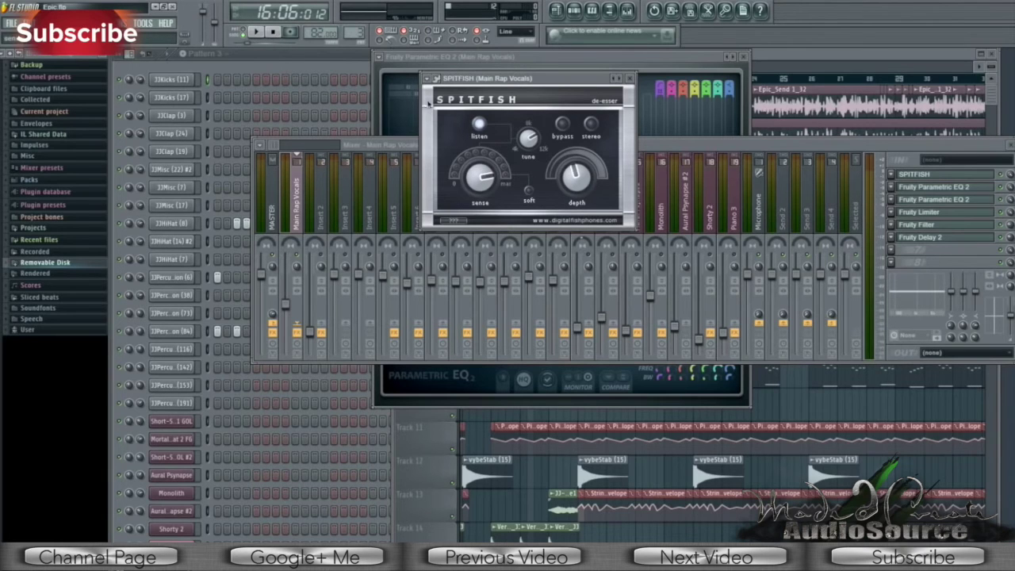
left_click(258, 33)
left_click(272, 32)
left_click(256, 32)
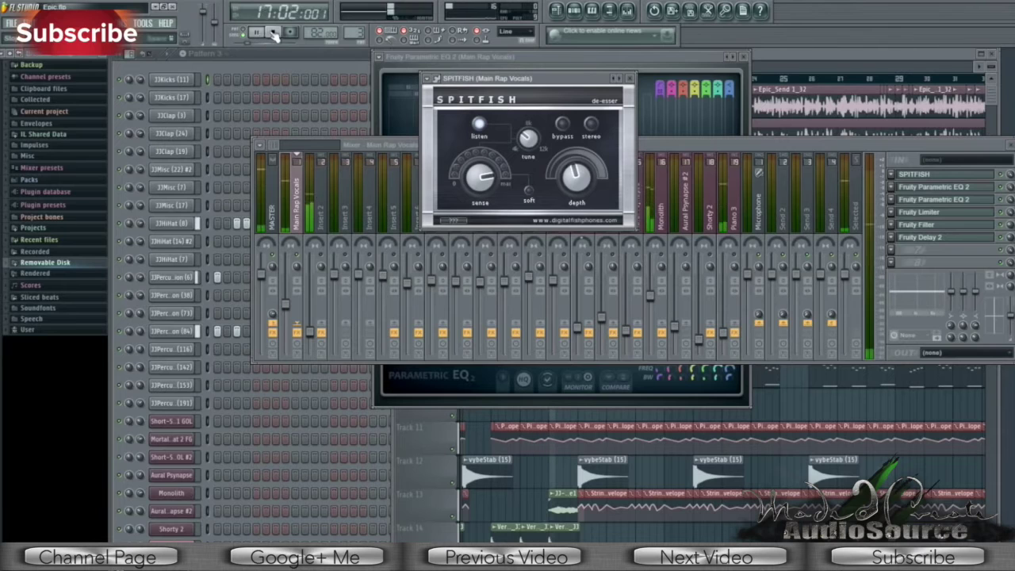
left_click(272, 33)
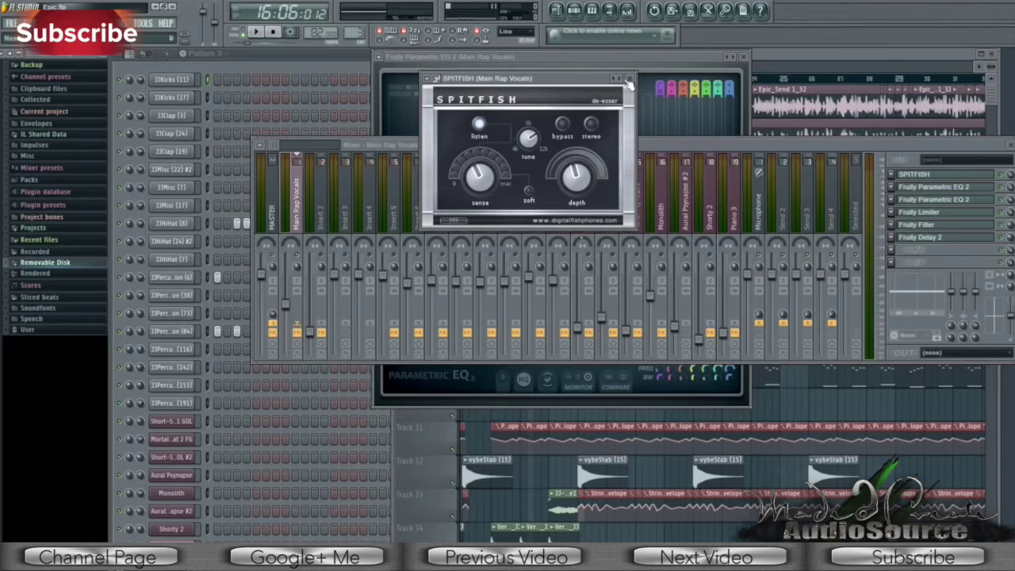
left_click(479, 123)
left_click(631, 79)
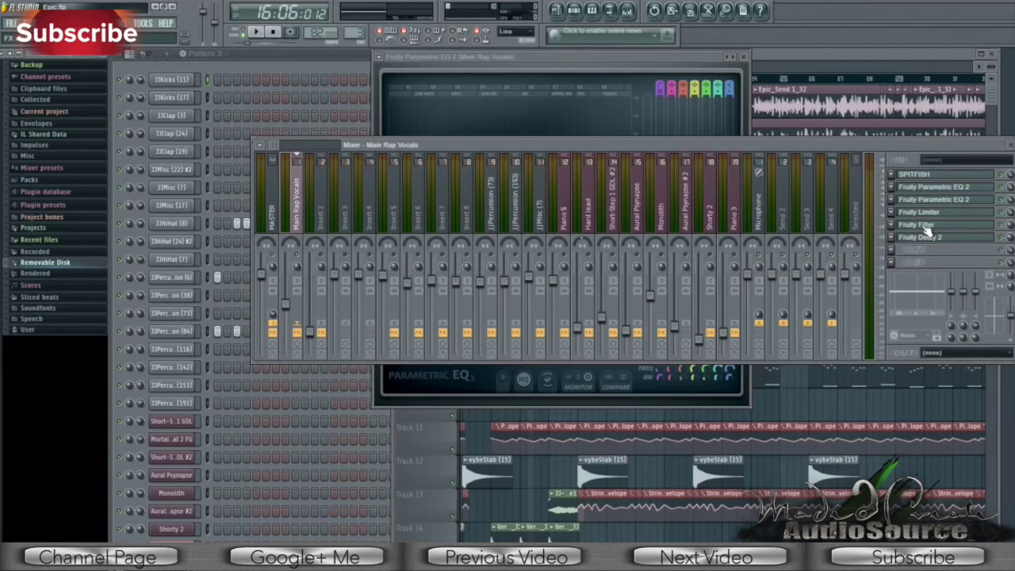
Open Fruity Filter on the Main Rap Vocals track, move its window over the mixer meters, and play the song to hear its effect.
left_click(924, 228)
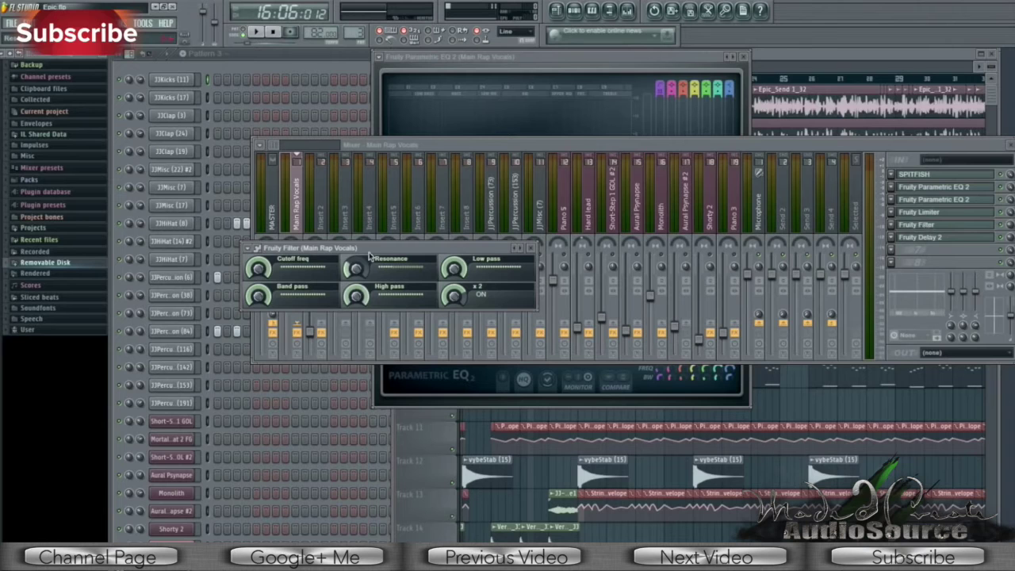
left_click_drag(375, 249, 576, 184)
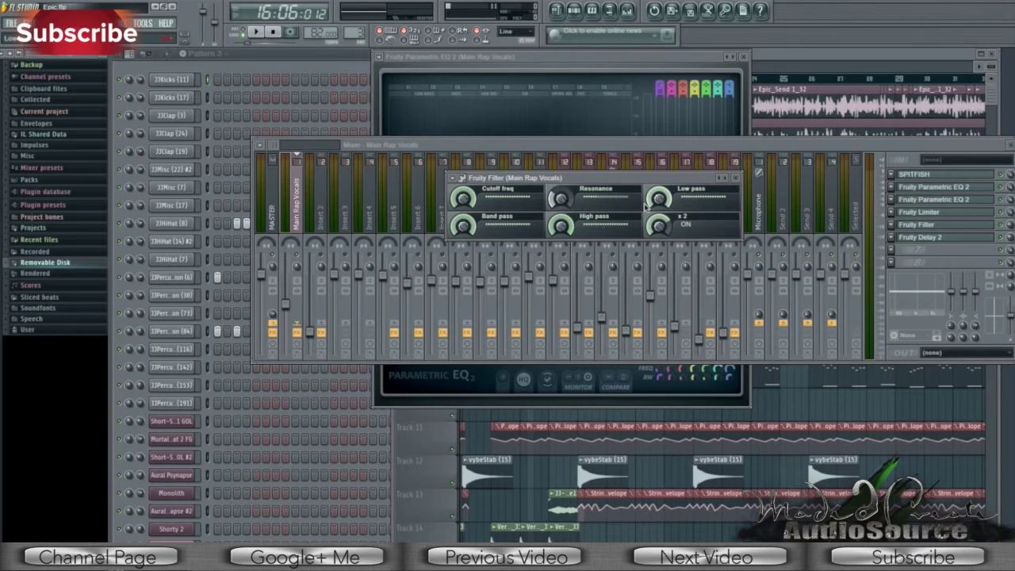
left_click(258, 32)
left_click(983, 229)
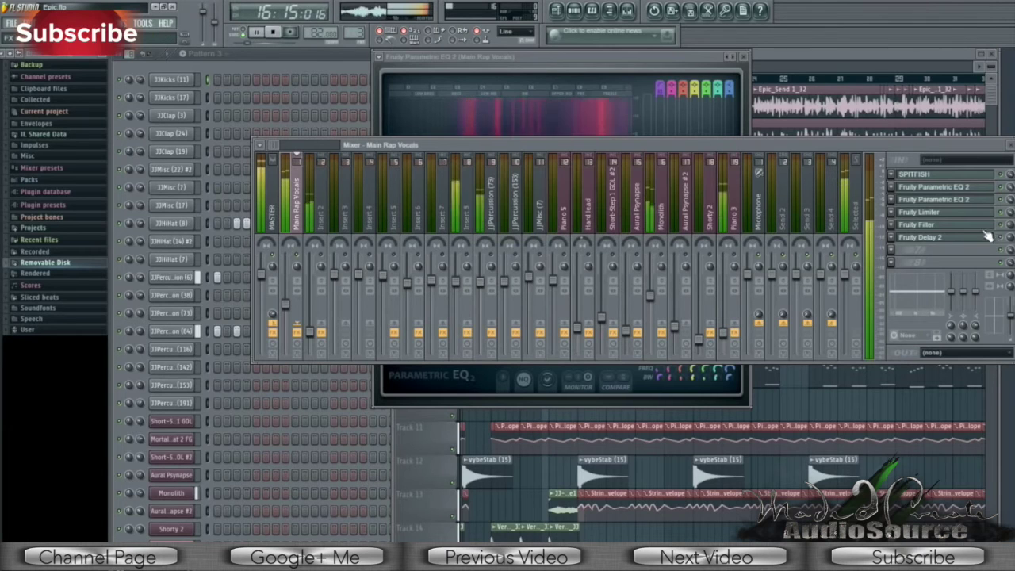
left_click(274, 33)
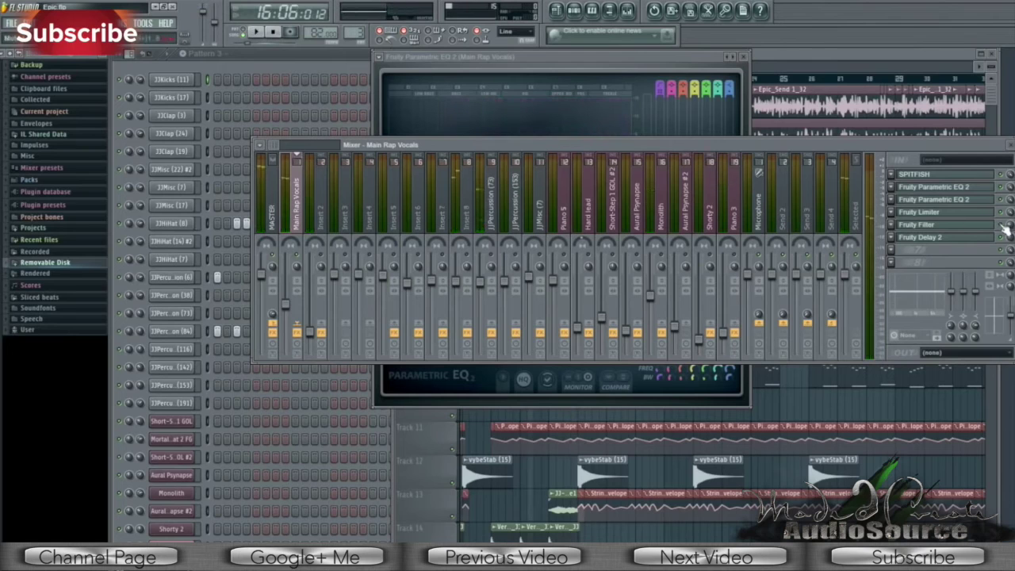
Replay the same passage twice to compare how Fruity Filter affects the rap vocals.
left_click(258, 33)
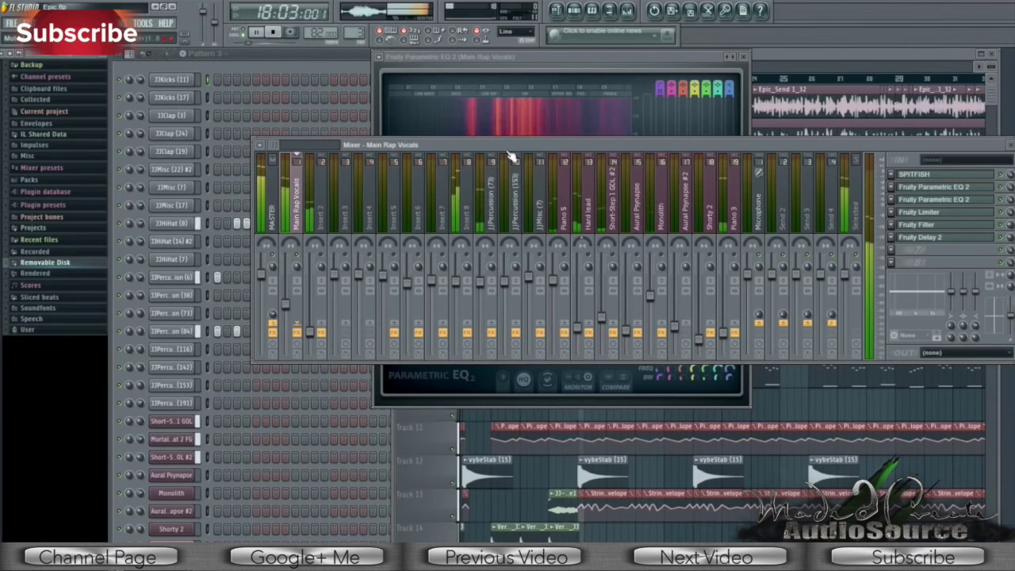
left_click(274, 32)
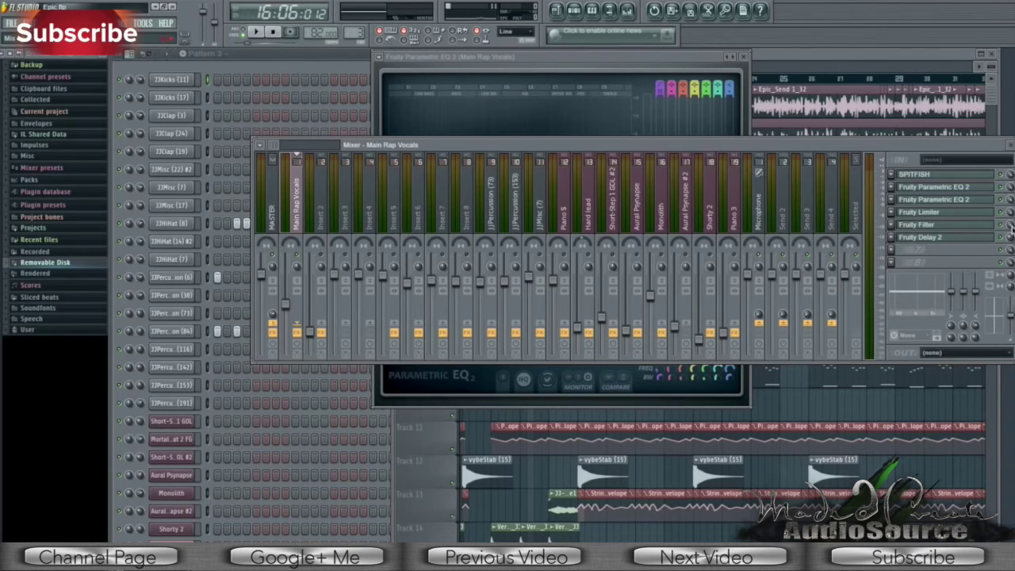
left_click(257, 33)
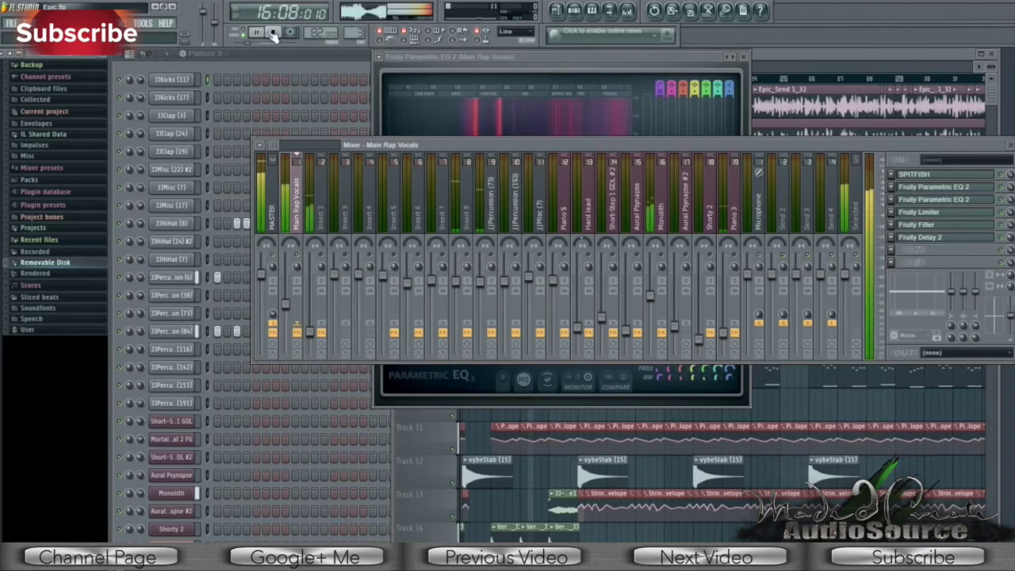
left_click(272, 32)
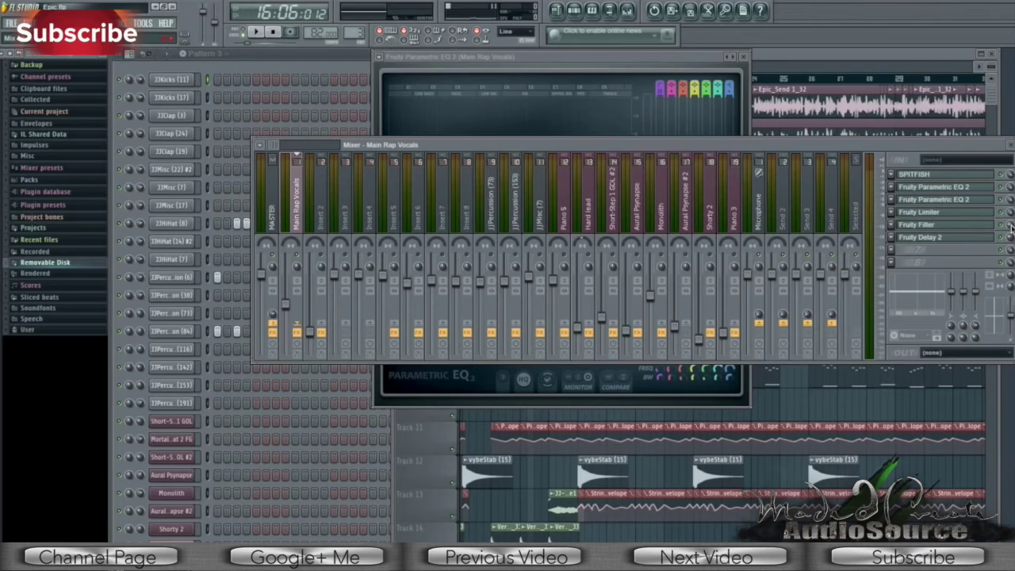
Open Fruity Delay 2 on the Main Rap Vocals track and play the song to check its contribution to the vocals.
left_click(928, 238)
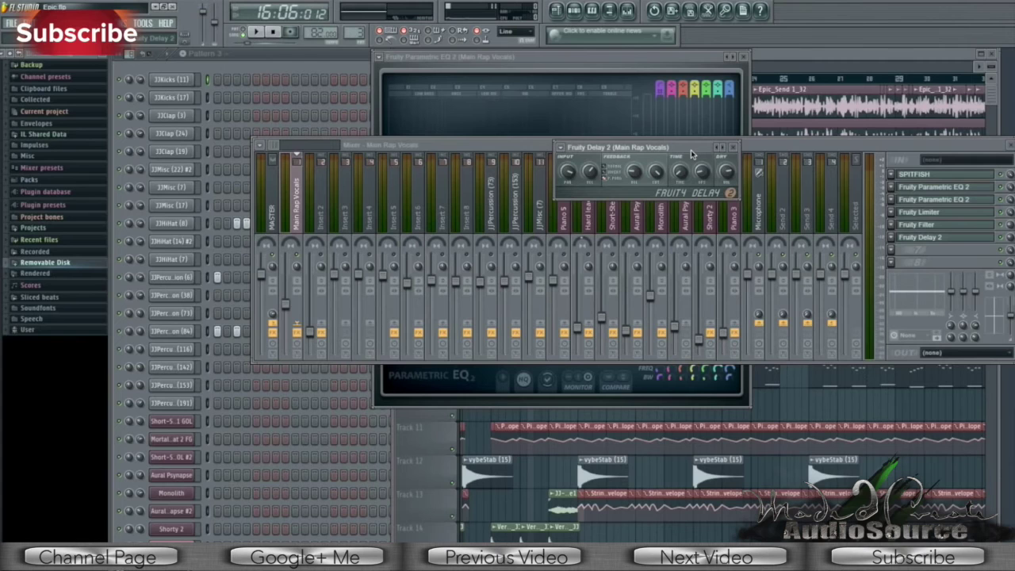
left_click(255, 33)
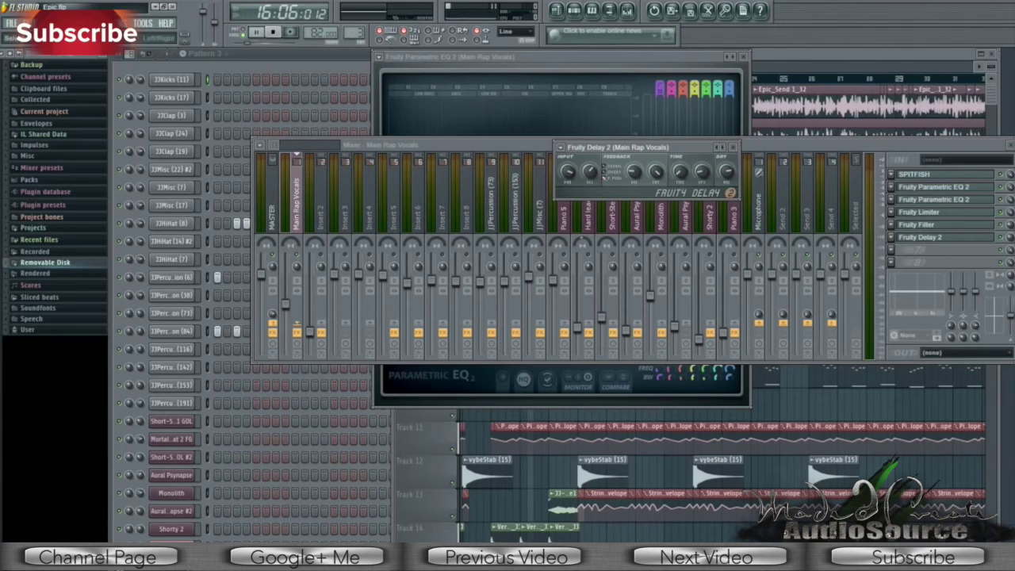
left_click(1005, 241)
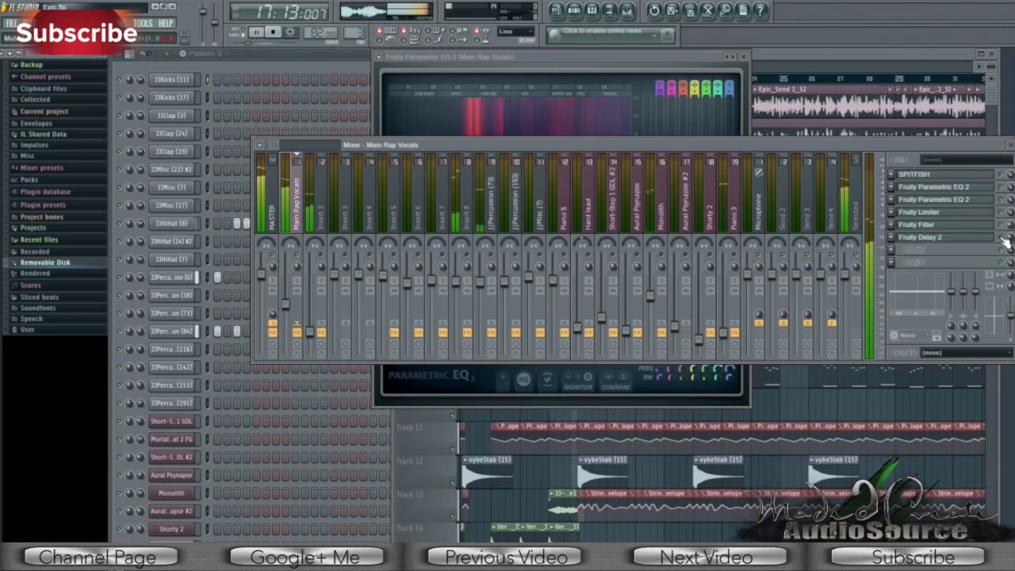
left_click(278, 33)
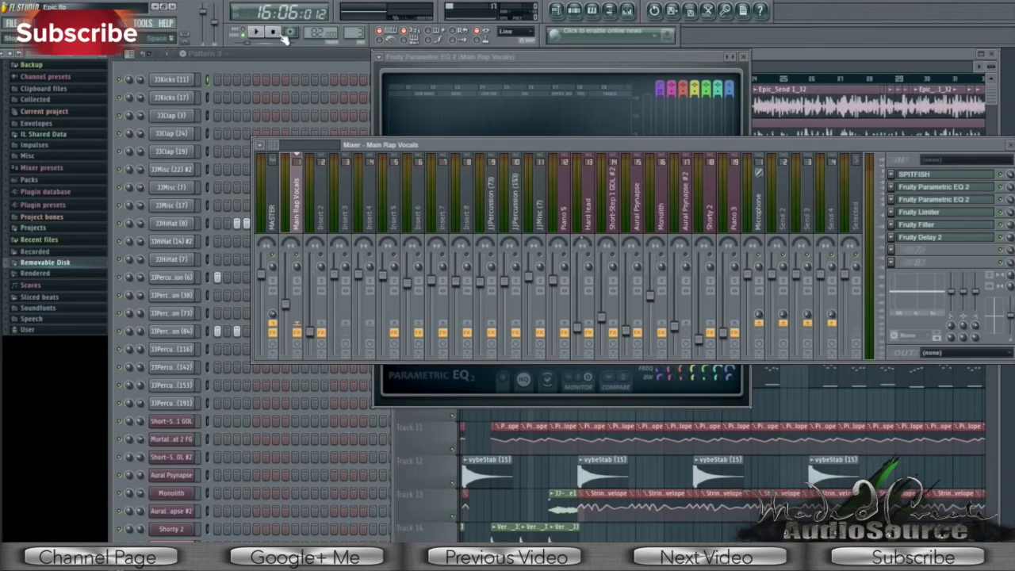
Reset the input volume of Fruity Delay 2, adjust its delay time during playback, and close the effect.
left_click(927, 239)
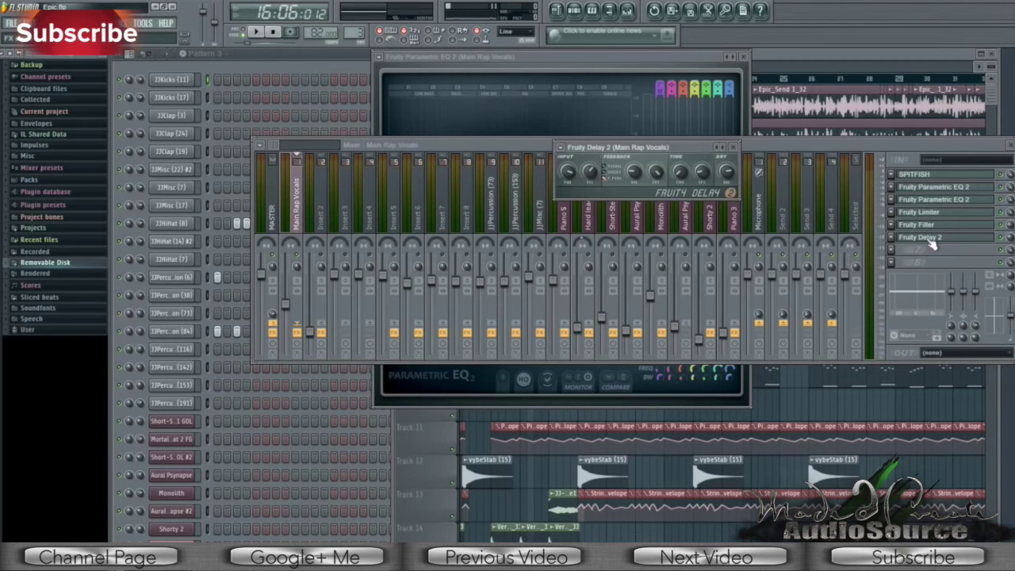
right_click(593, 174)
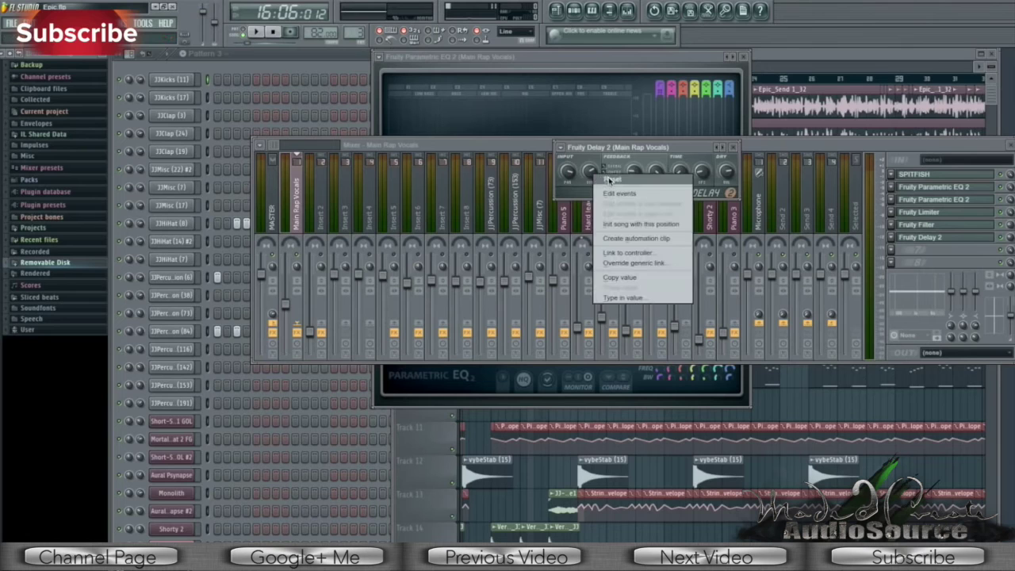
left_click(609, 177)
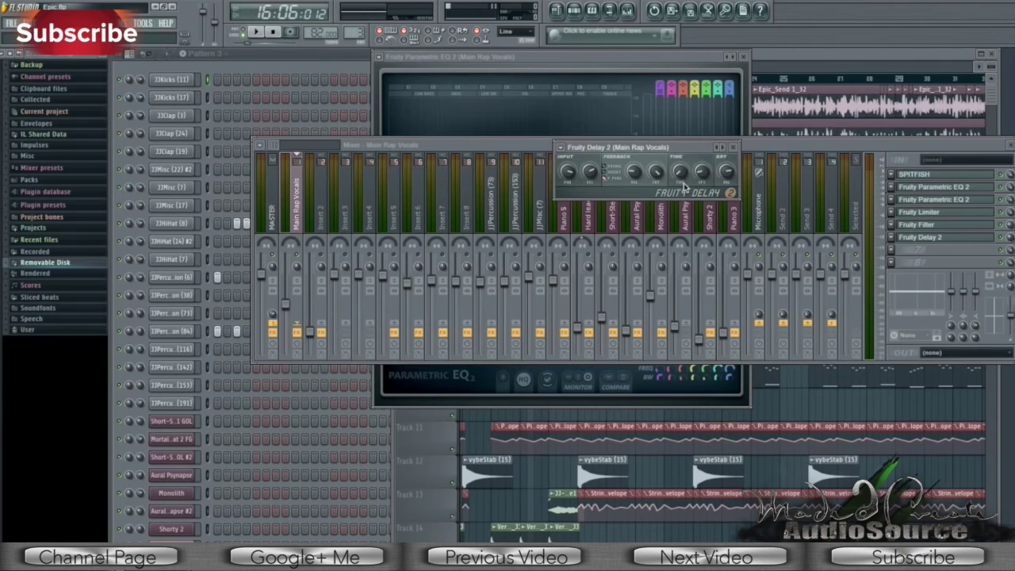
left_click(258, 35)
left_click_drag(681, 176, 682, 135)
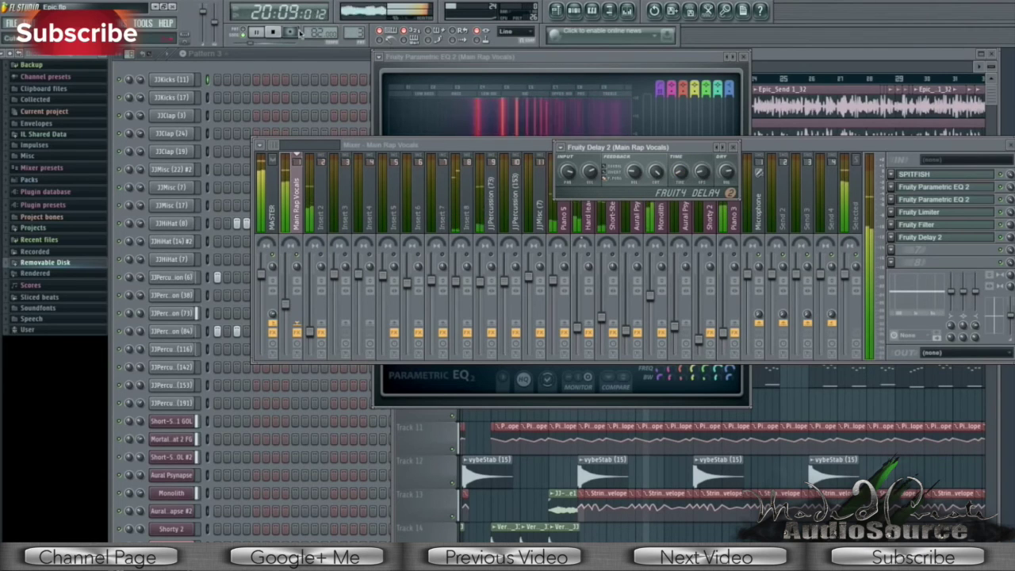
left_click(273, 33)
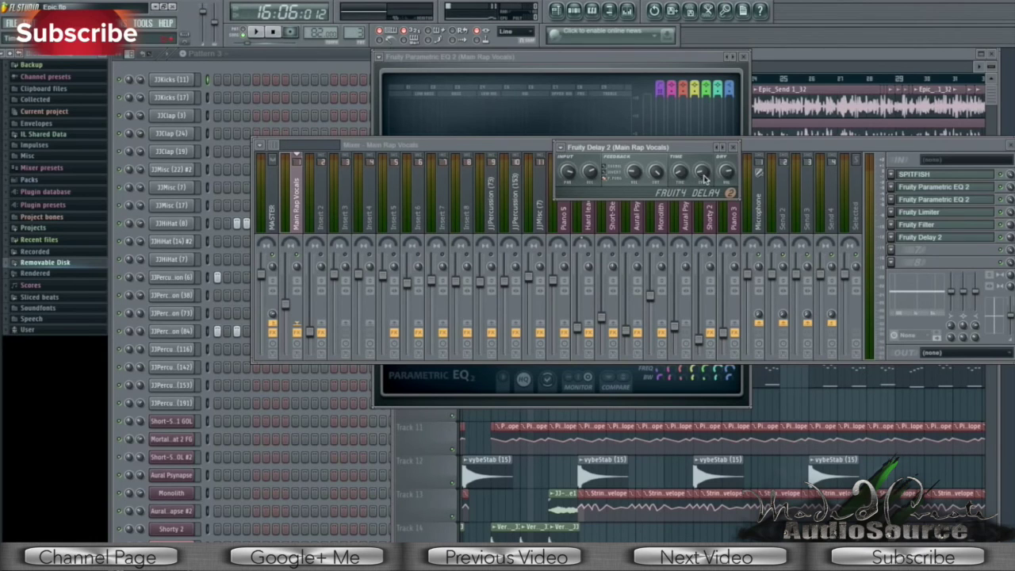
left_click(733, 148)
Add Maximus to the first effect slot of the MASTER track.
left_click(272, 202)
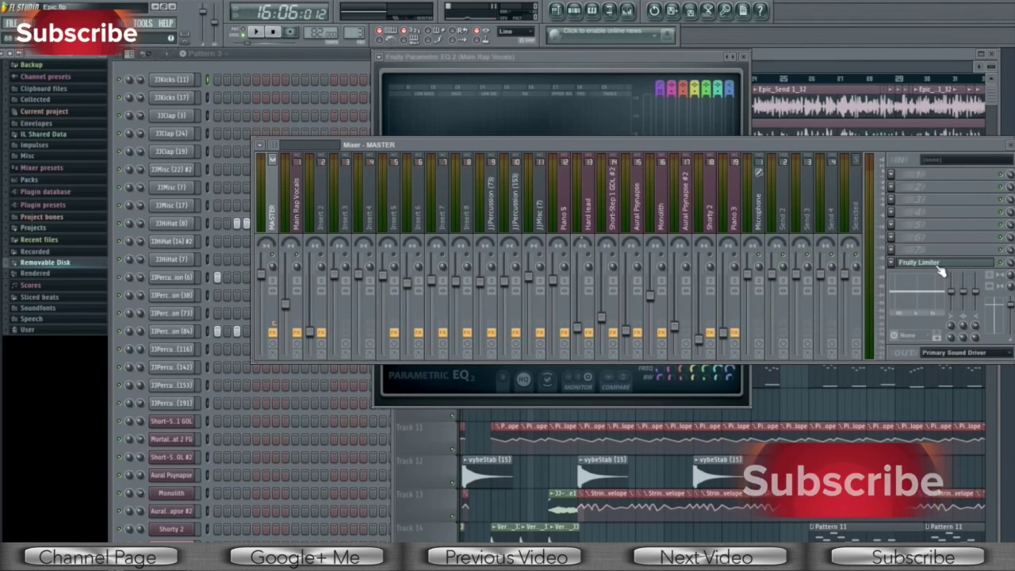
left_click(891, 172)
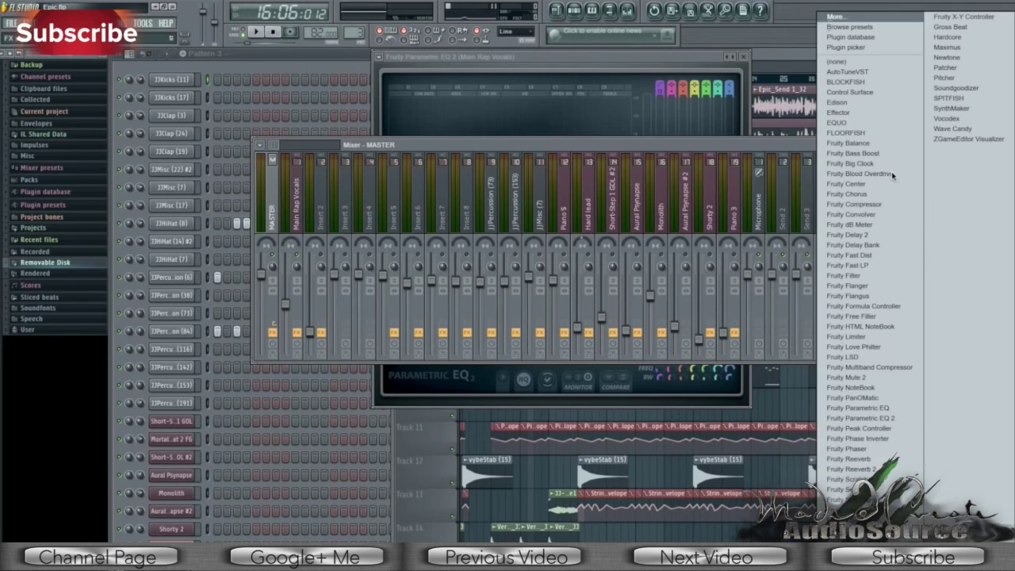
left_click(963, 47)
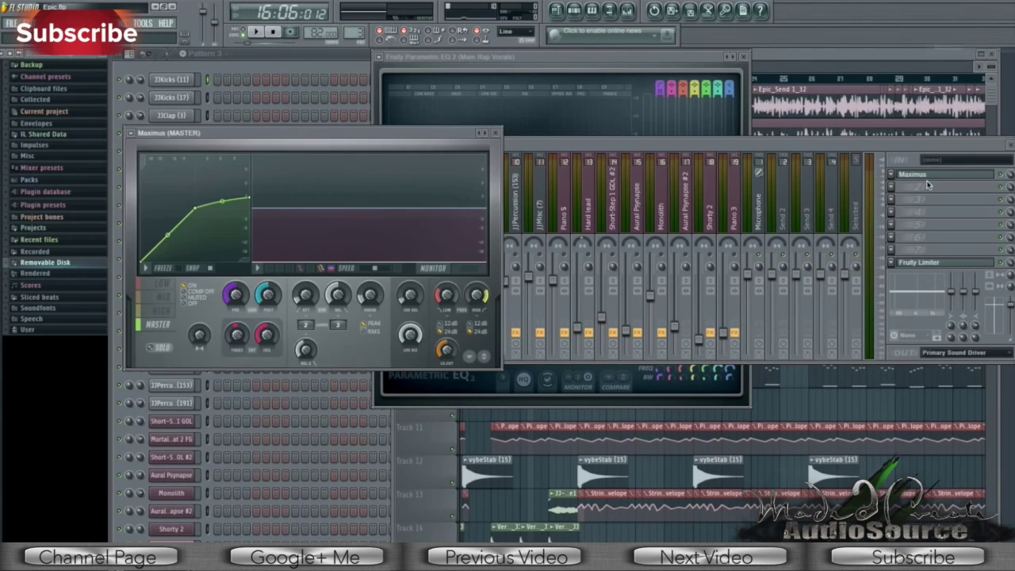